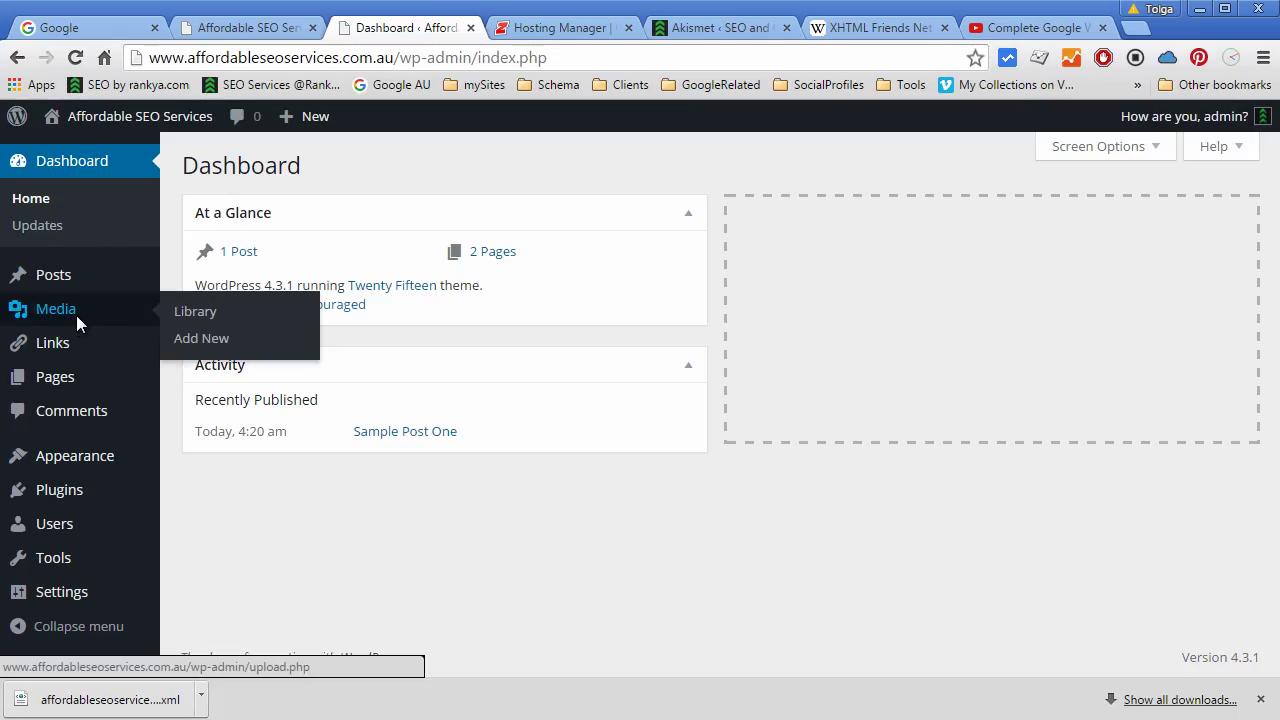
Step: Filter the Media Library to Audio, then to Images only
left_click(76, 314)
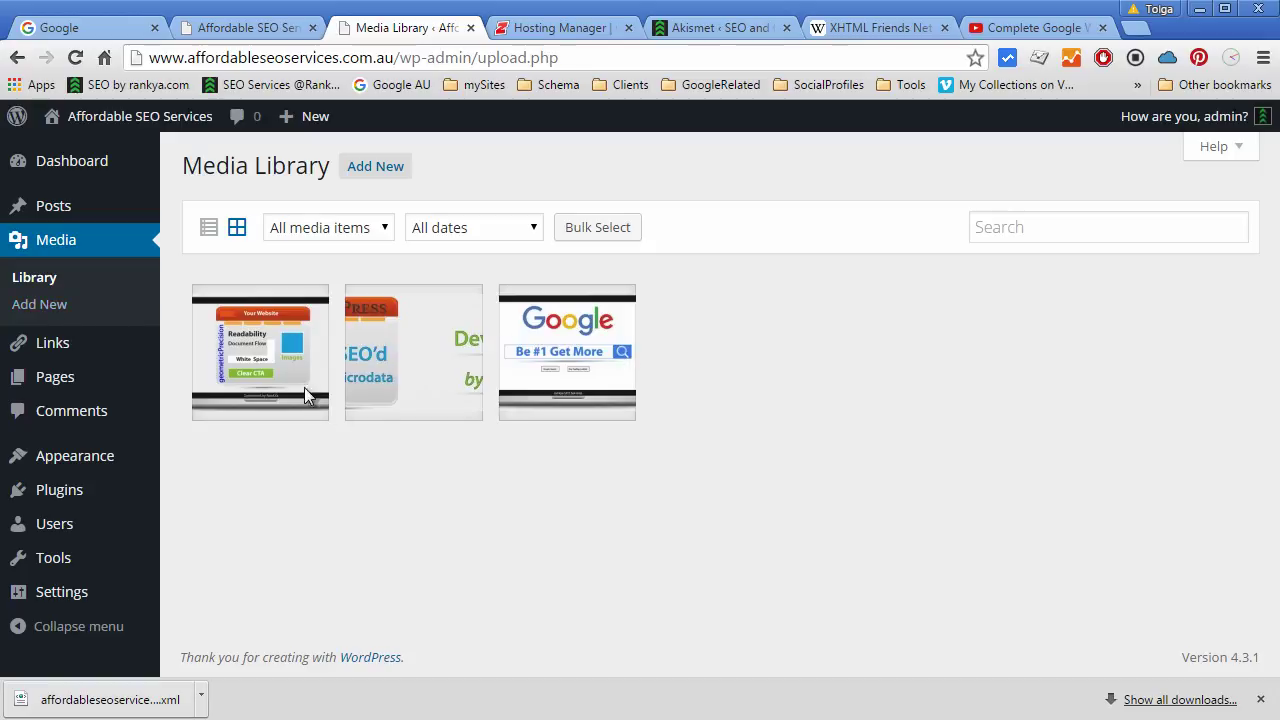
left_click(381, 231)
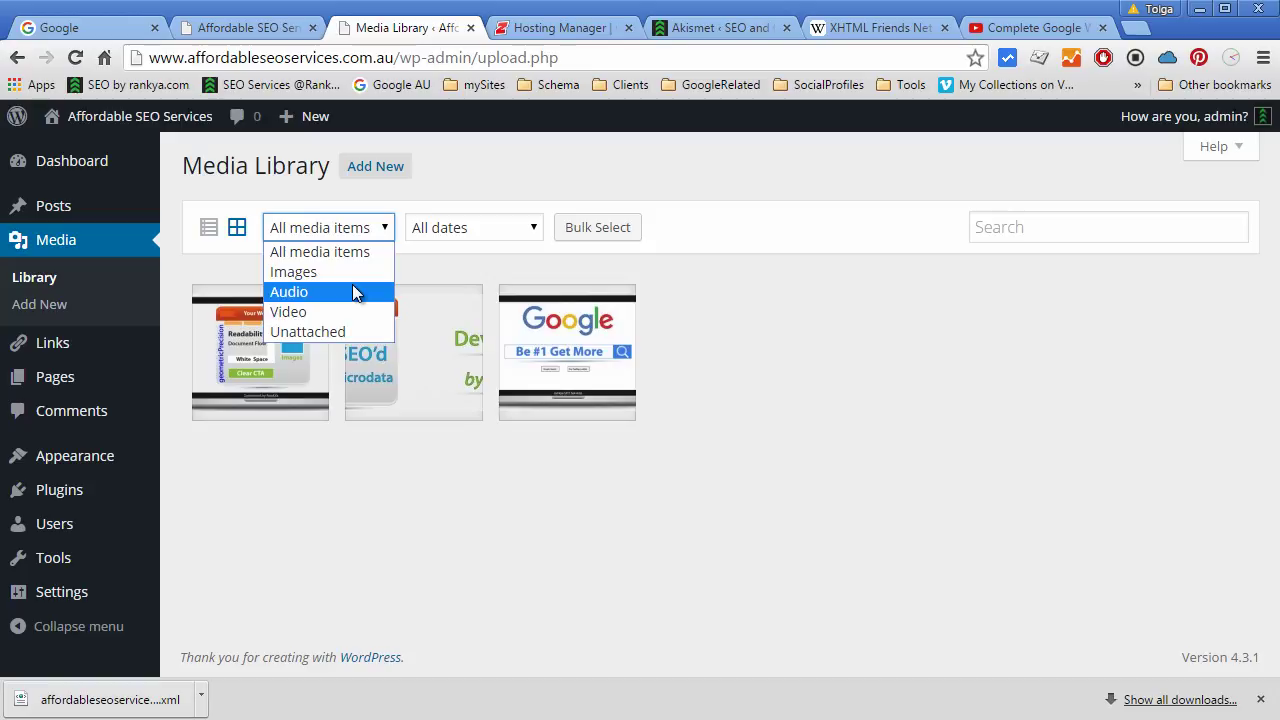
left_click(352, 291)
left_click(386, 231)
left_click(330, 271)
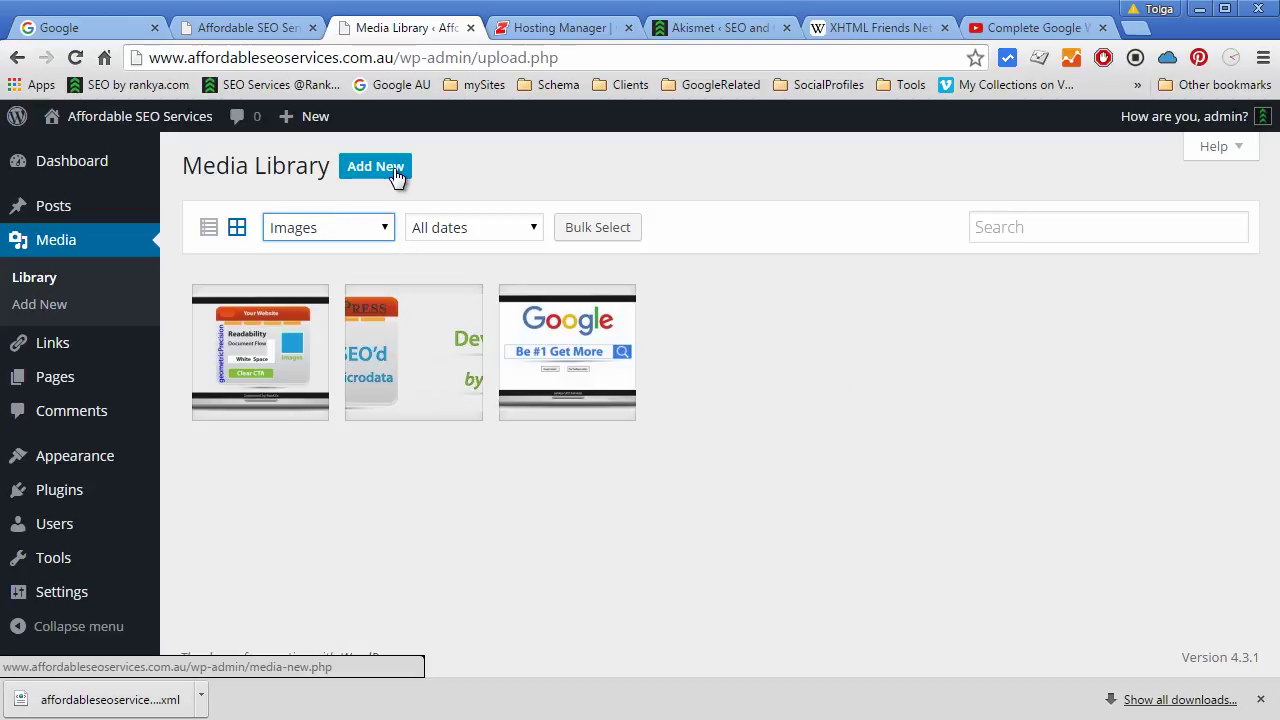
Step: Expand the upload area, check the month filter, and view then close the Google image's details
left_click(396, 175)
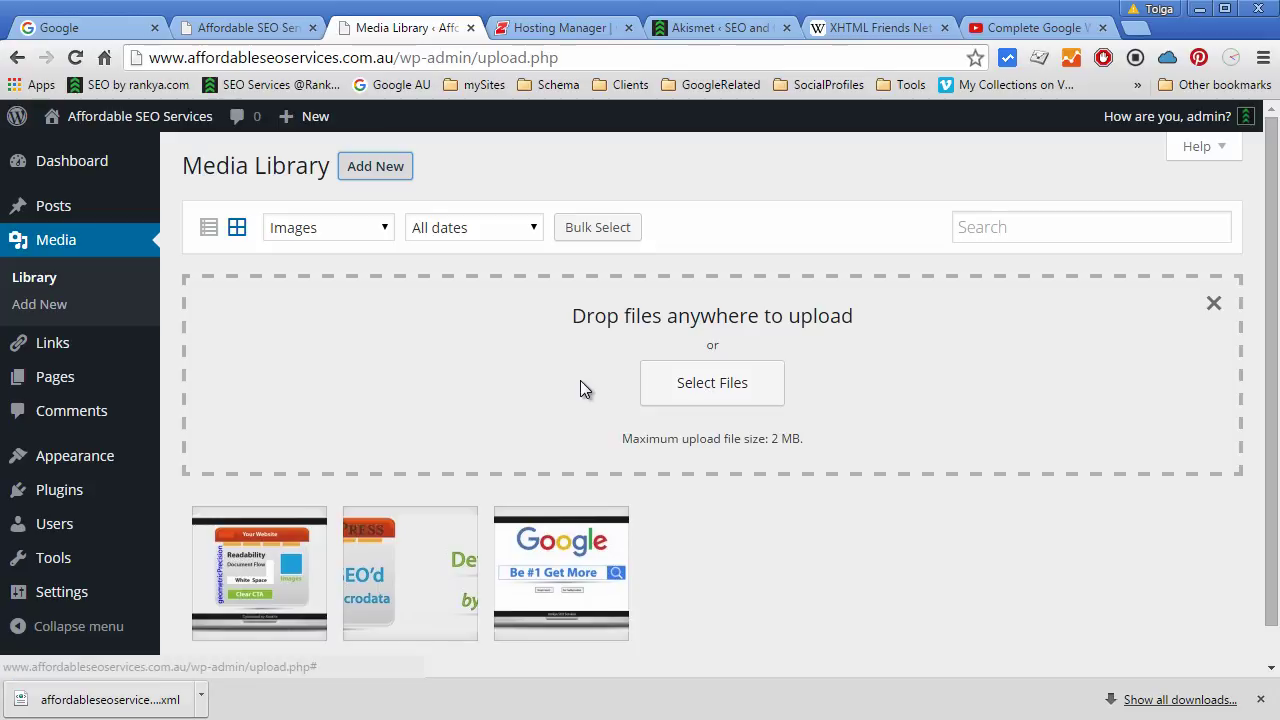
left_click(529, 229)
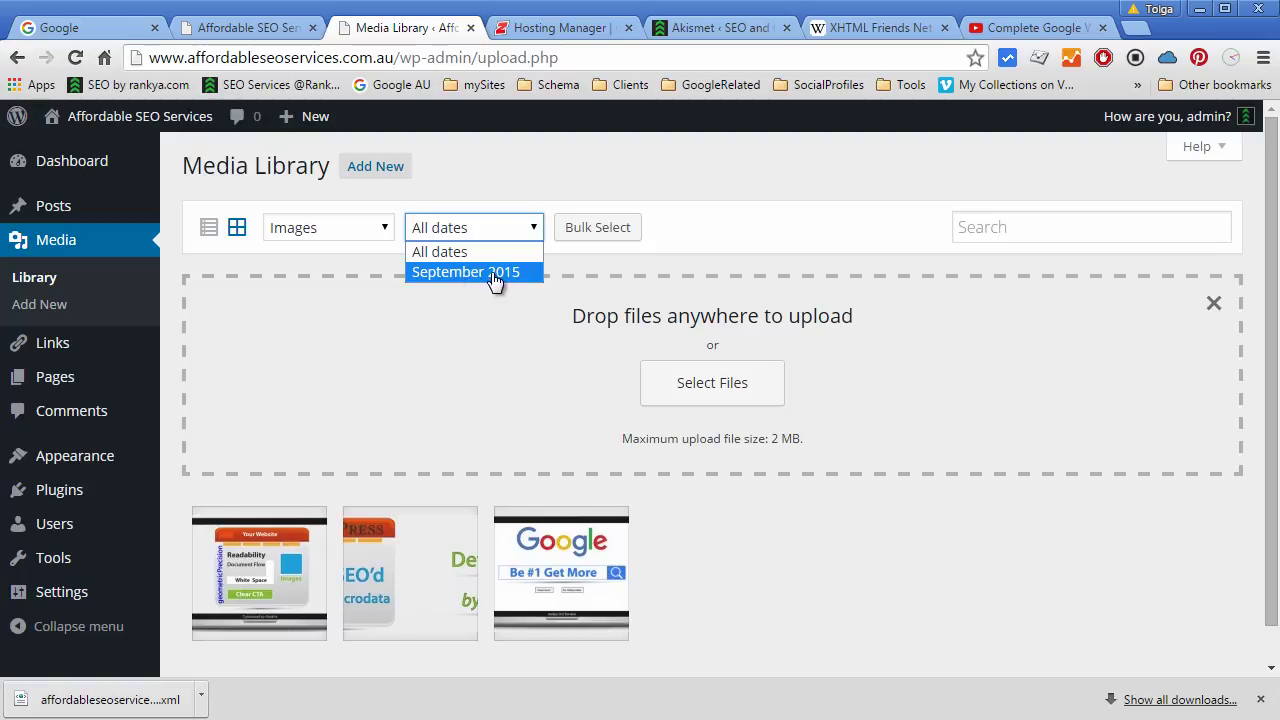
left_click(704, 240)
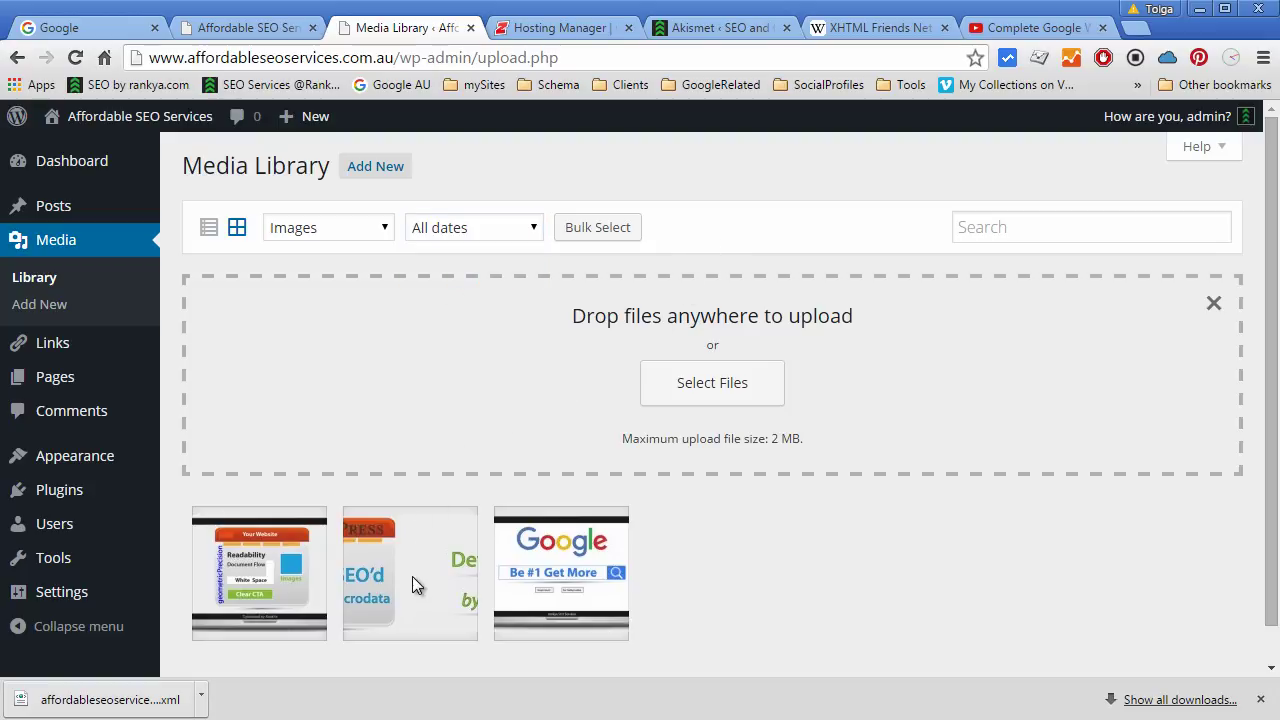
left_click(565, 568)
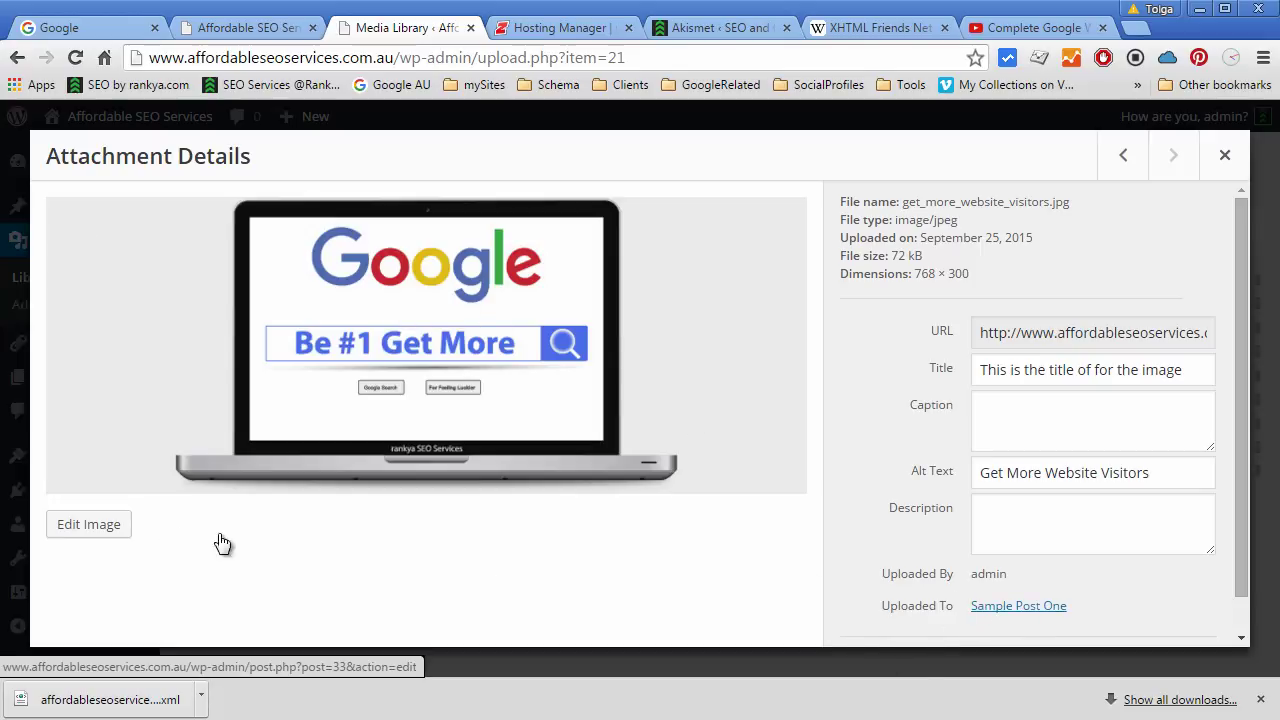
left_click(1225, 158)
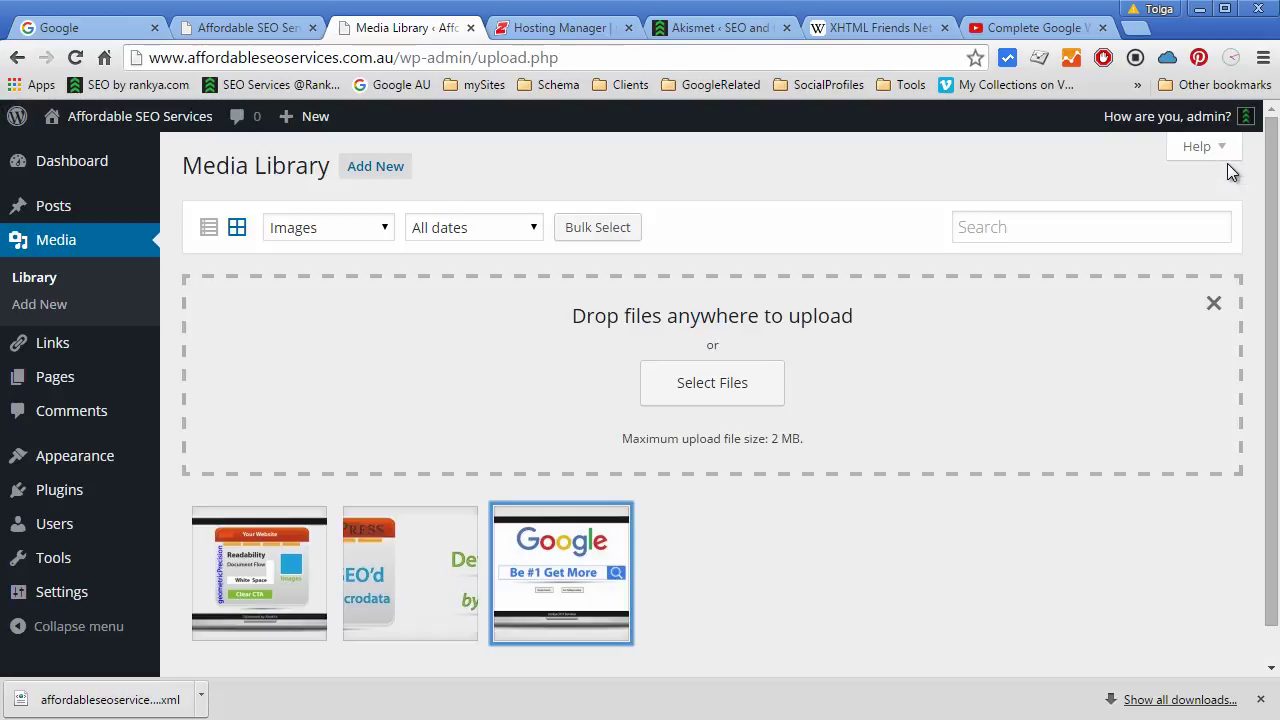
Step: Go from All Links to Link Categories, where Blogroll holds 6 links
left_click(49, 352)
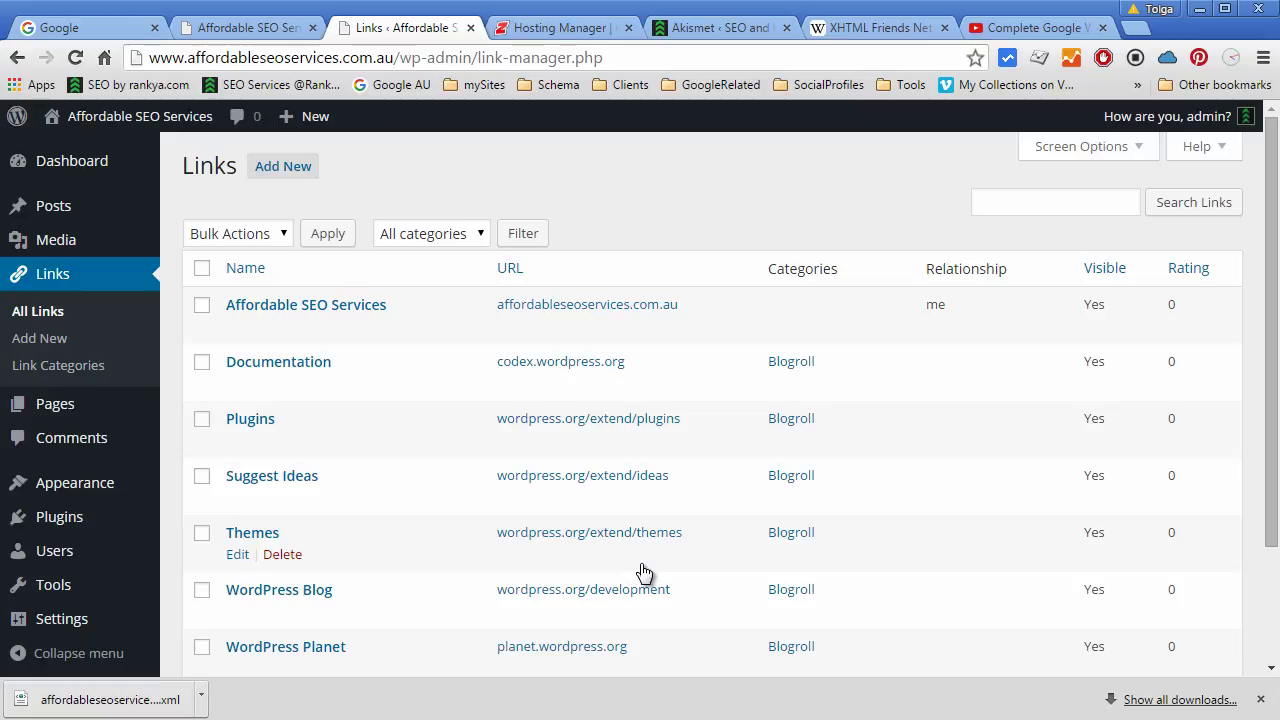
left_click(83, 374)
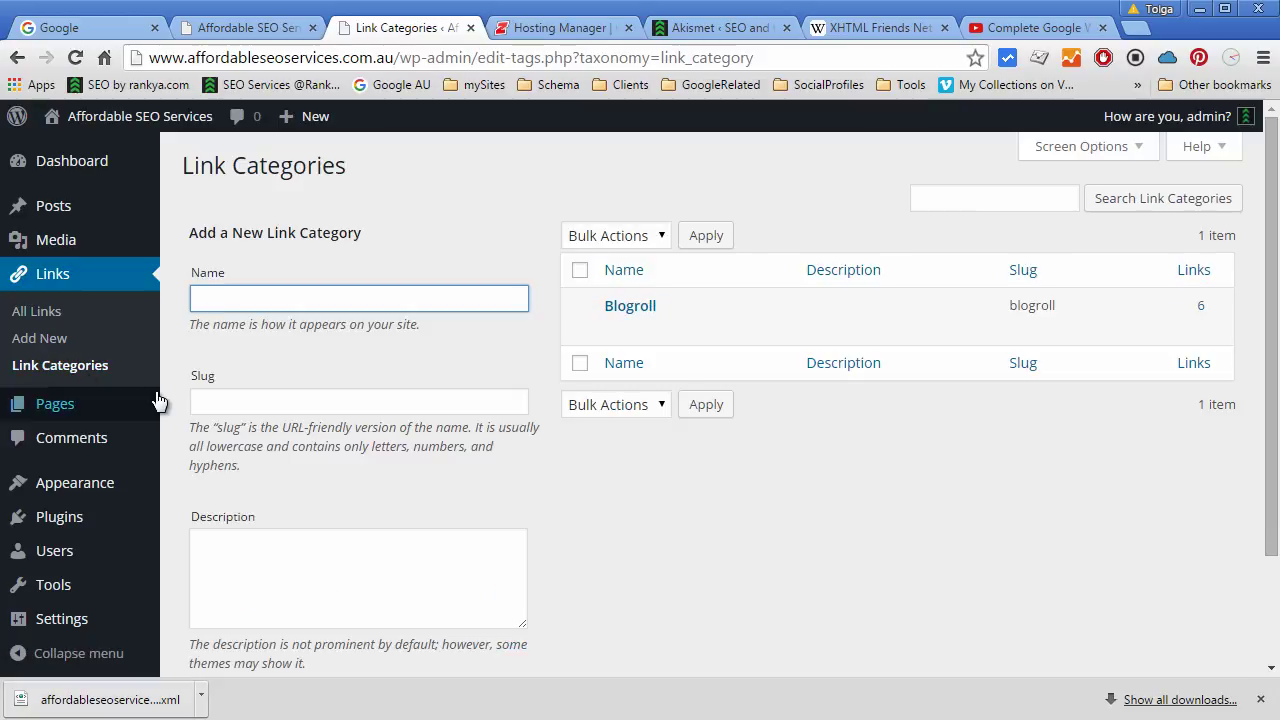
Step: Review the Add New Link form's Web Address, Name and XFN options, then switch to the XFN article
left_click(36, 337)
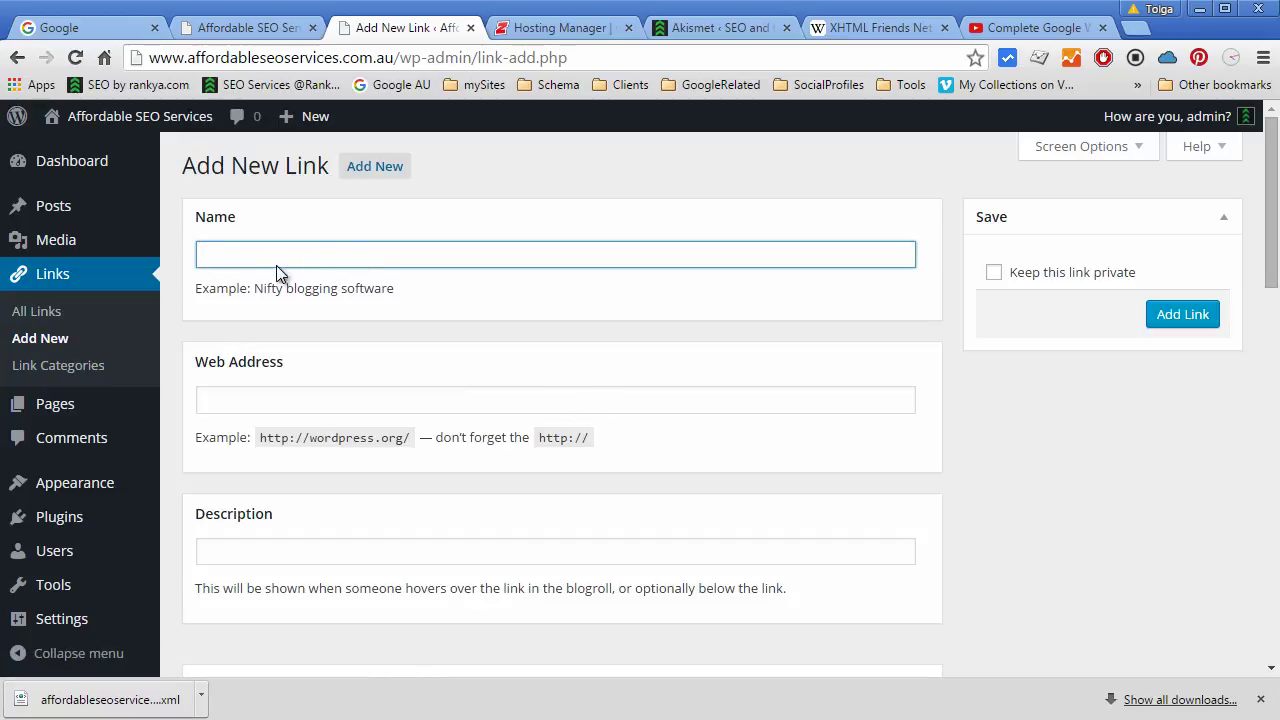
left_click(259, 404)
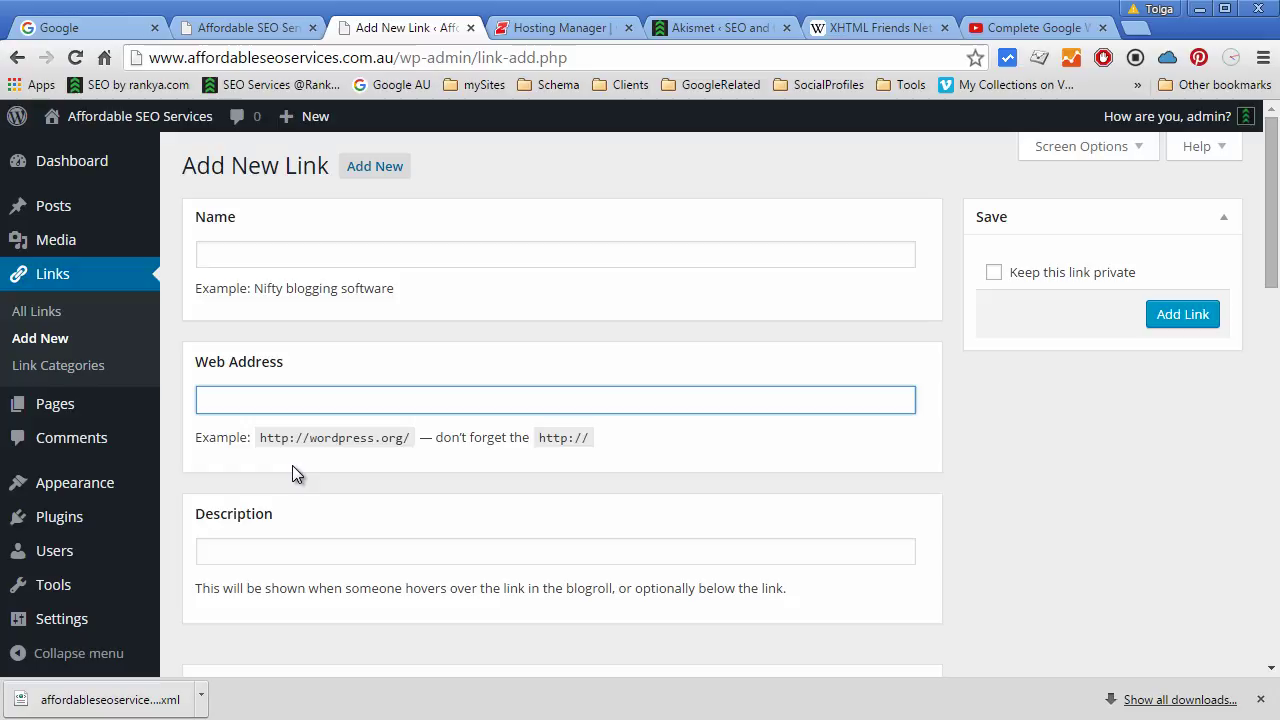
scroll(293, 465, "down", 1)
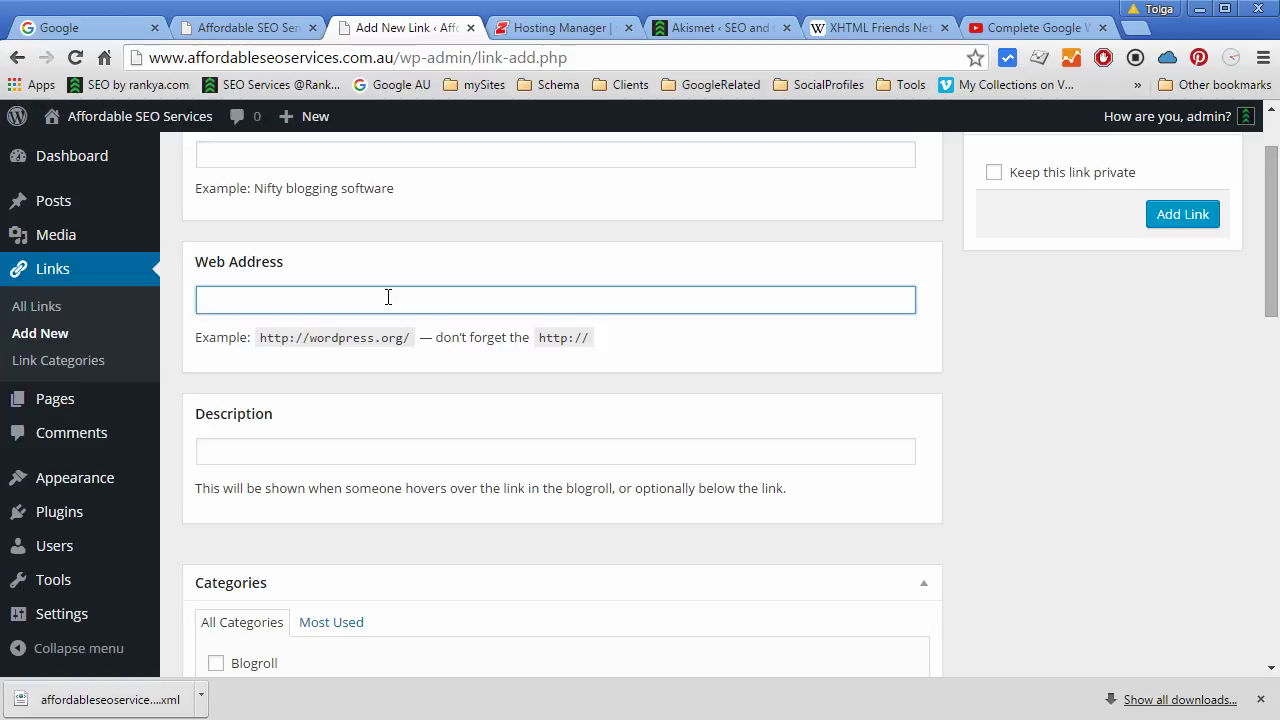
scroll(386, 300, "up", 1)
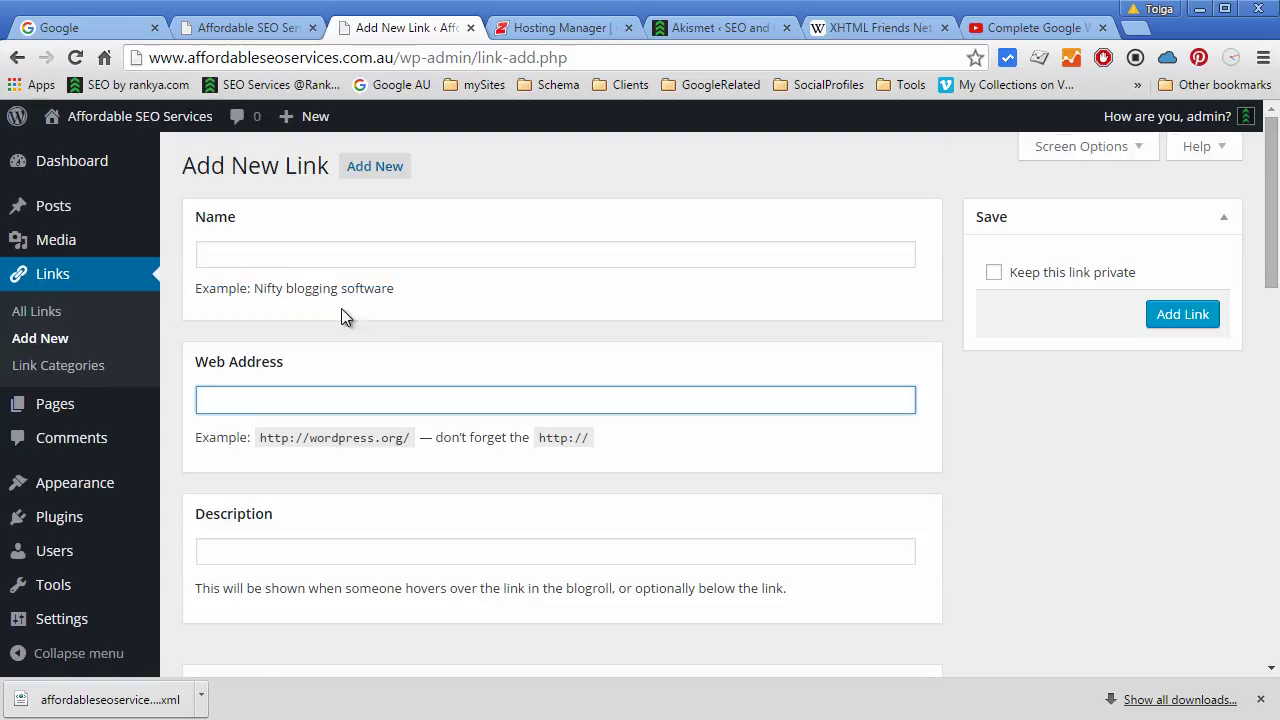
key("shift+Tab")
scroll(288, 327, "down", 7)
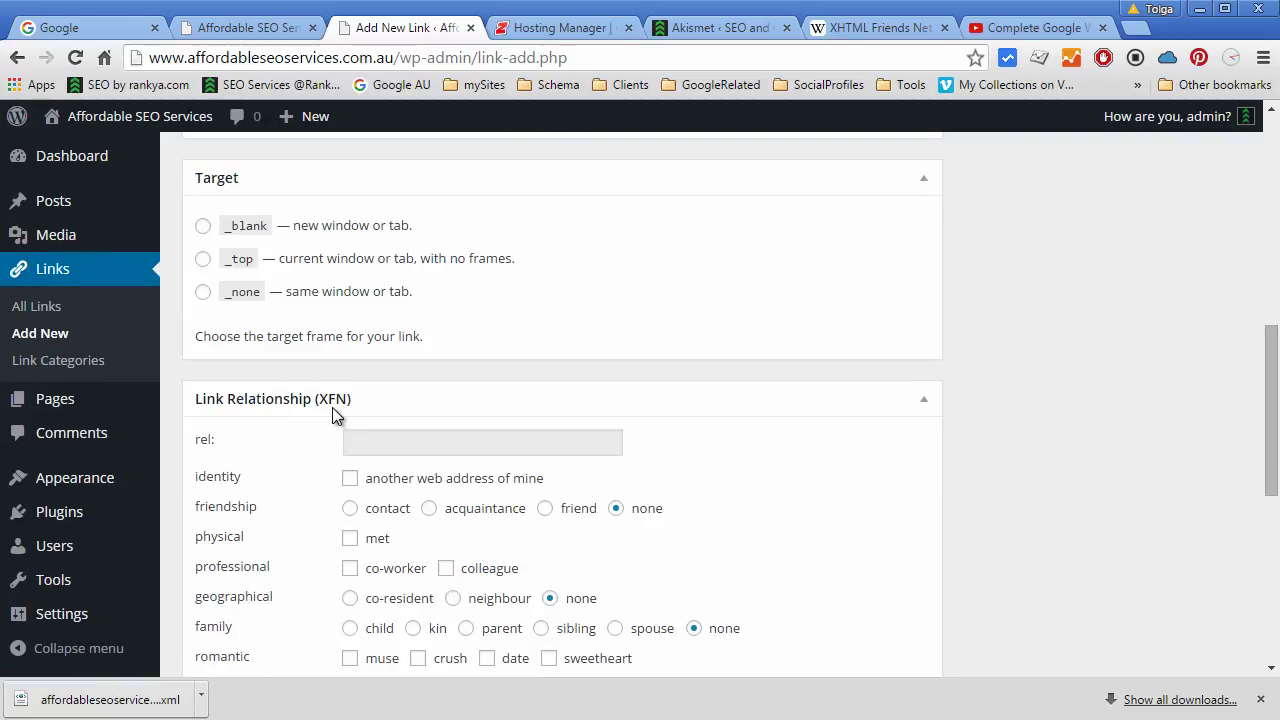
left_click(870, 27)
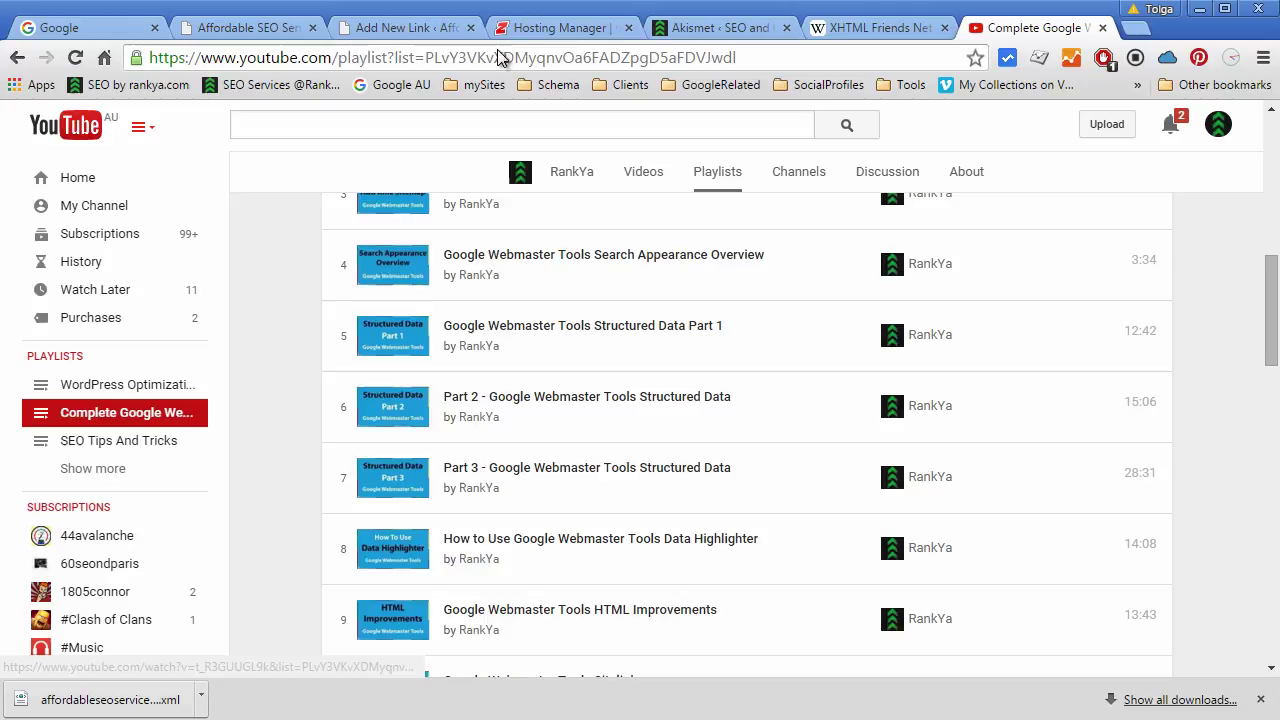
Step: Switch from YouTube back to WordPress's Add New Link form at its Link Relationship (XFN) options
left_click(410, 28)
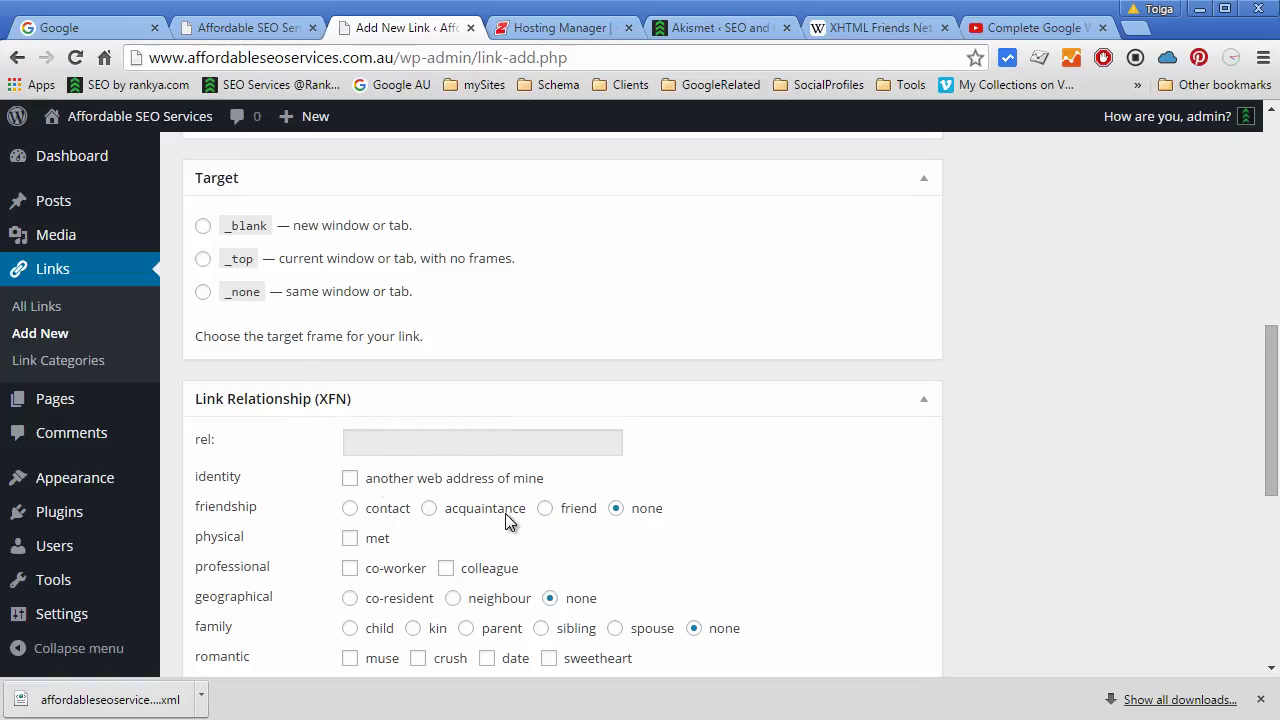
Step: View the empty Comments list, then the Akismet stats showing 724 spam blocked and 99.61% accuracy
left_click(57, 432)
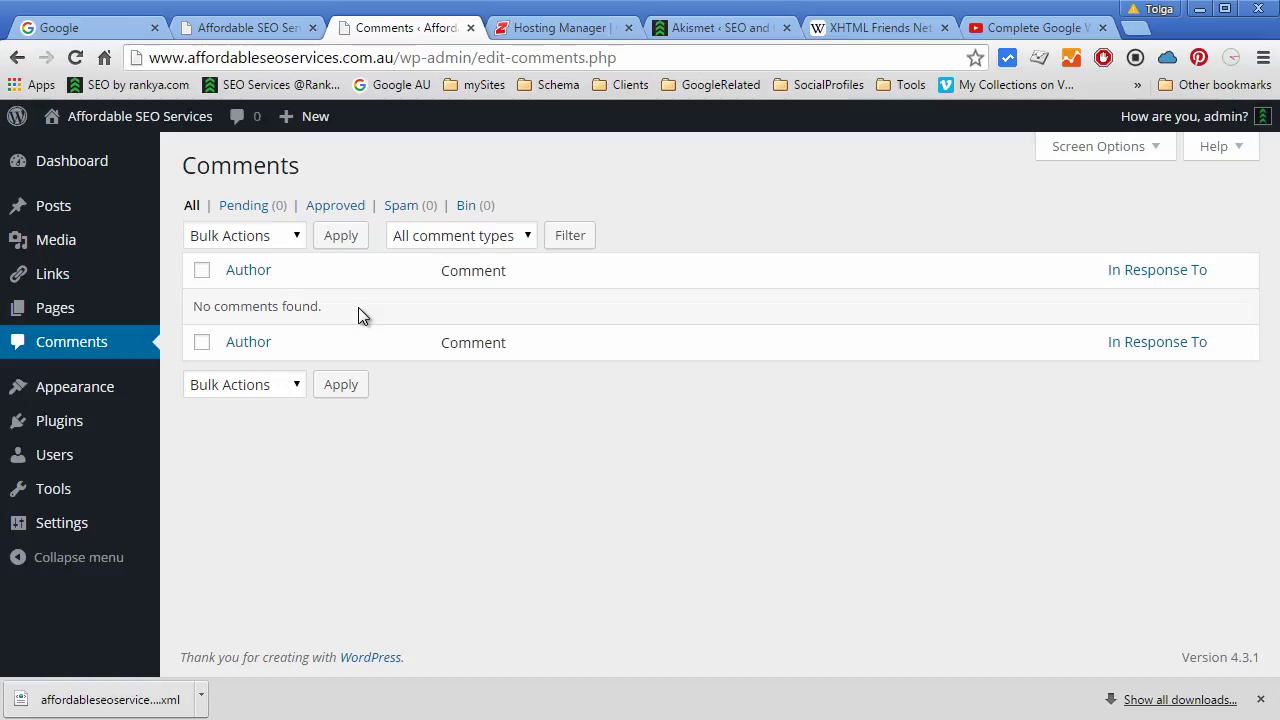
left_click(722, 30)
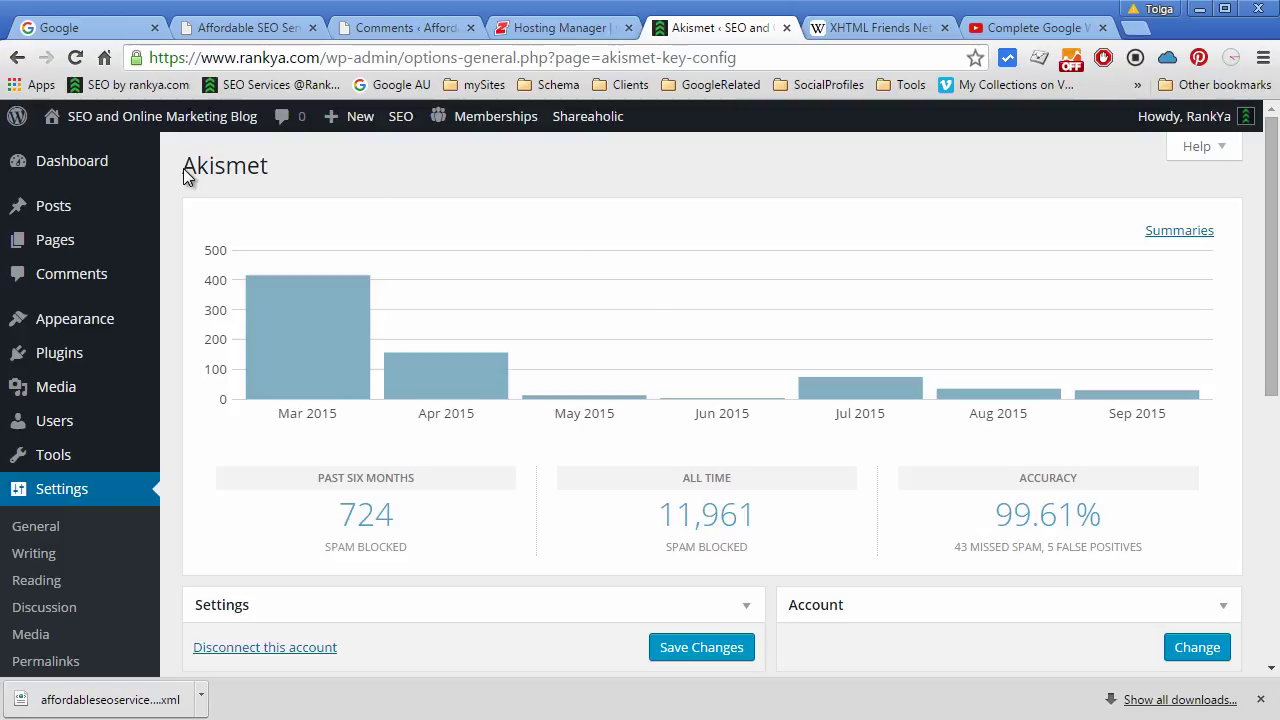
Step: Highlight the Akismet heading, then return to the Affordable SEO Services Comments page with 0 comments
left_click_drag(183, 168, 305, 177)
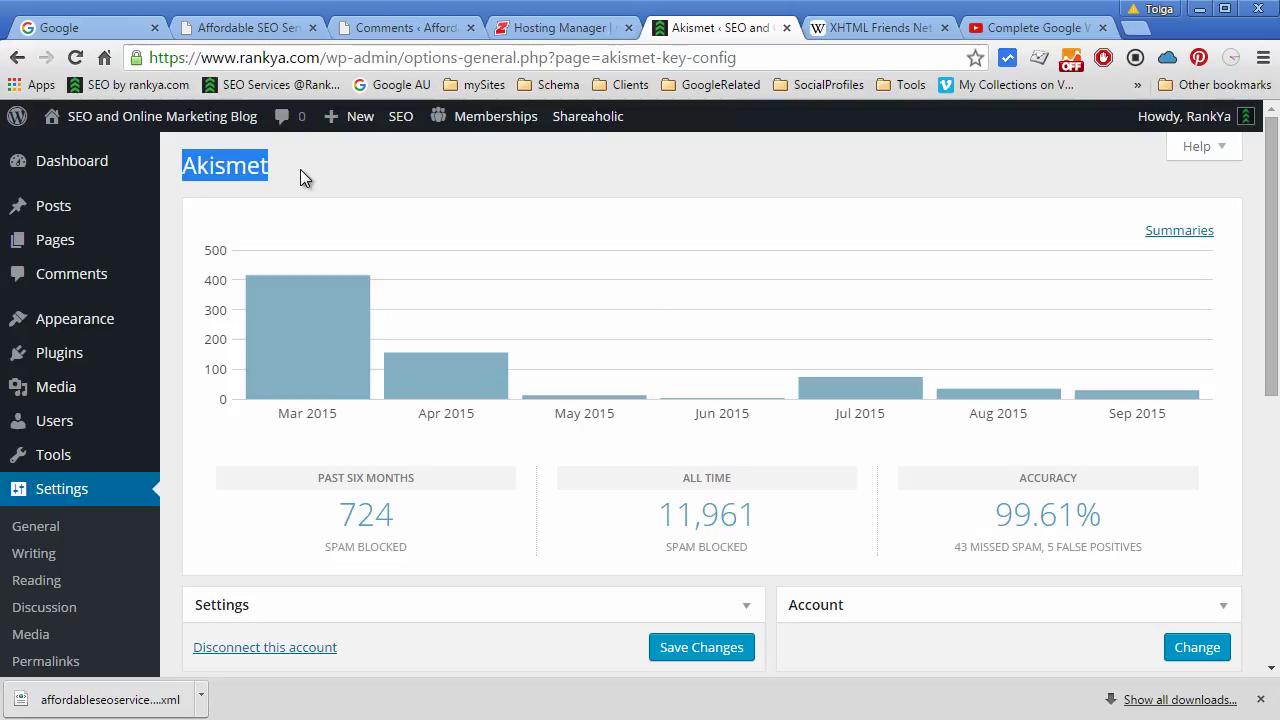
left_click(301, 170)
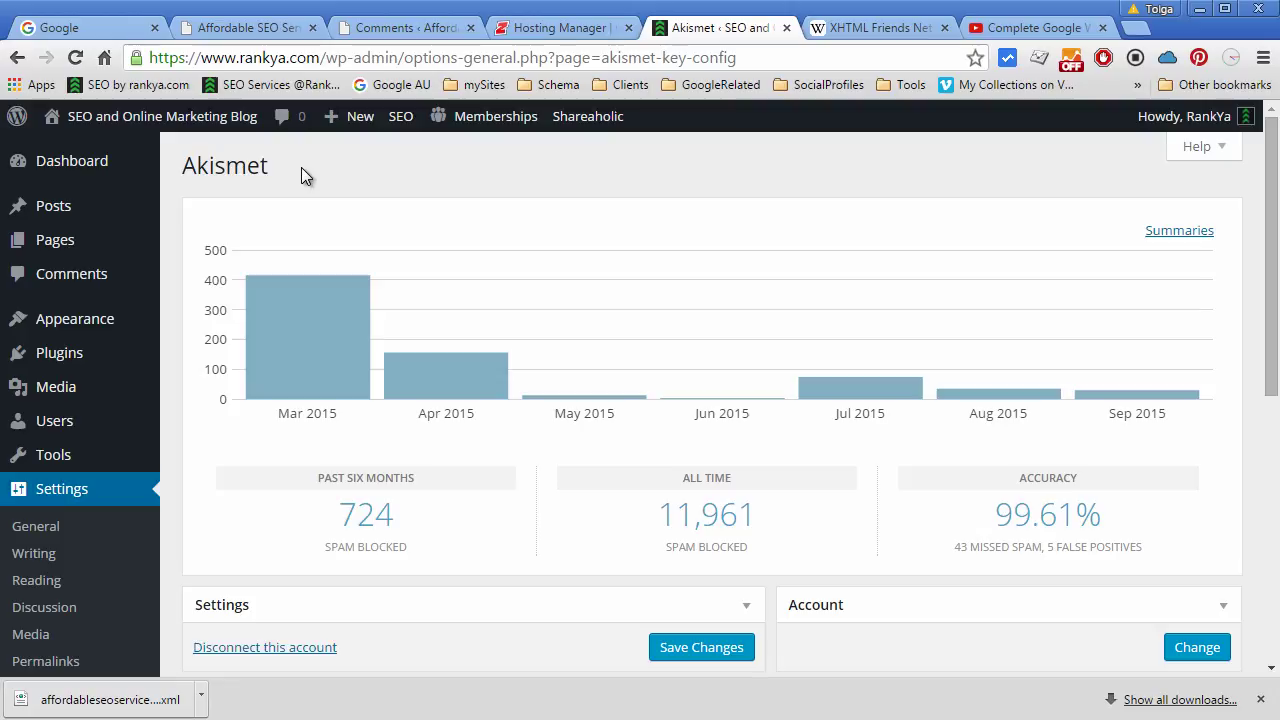
left_click(376, 28)
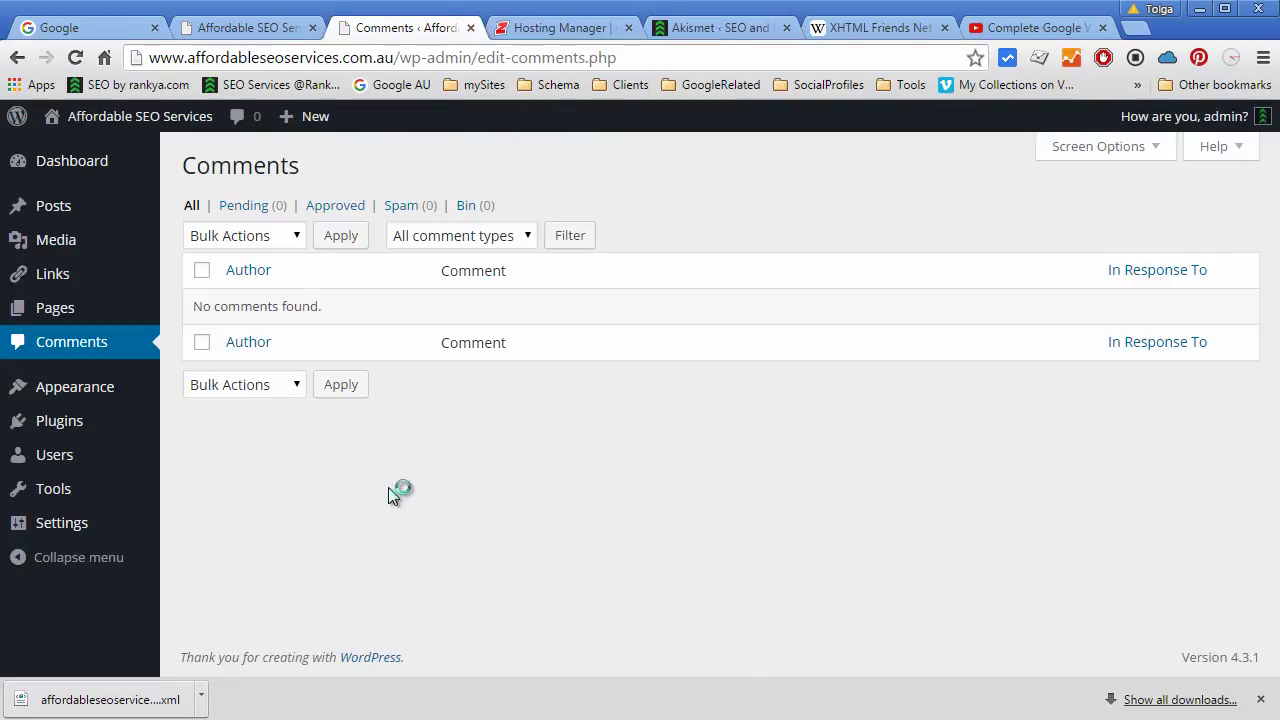
Step: Scroll through Tools to the Press This bookmarklet and highlight the Categories and Tags Converter heading
left_click(68, 485)
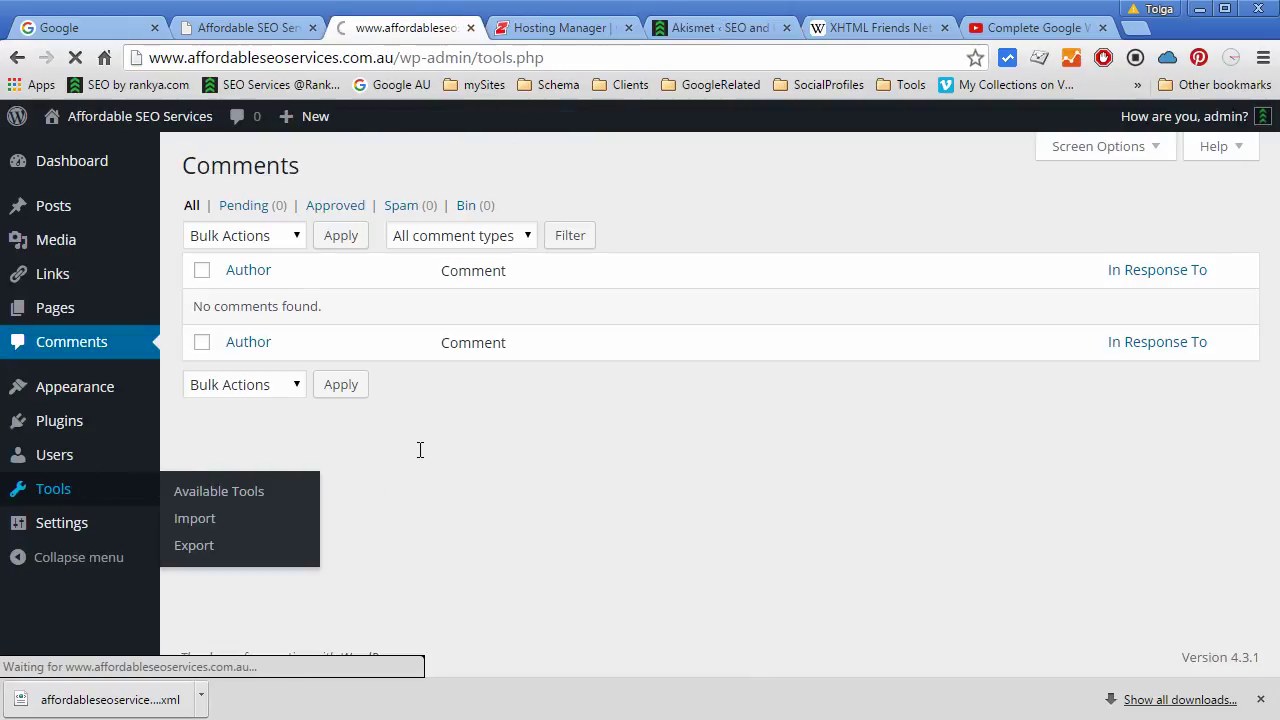
scroll(420, 457, "down", 1)
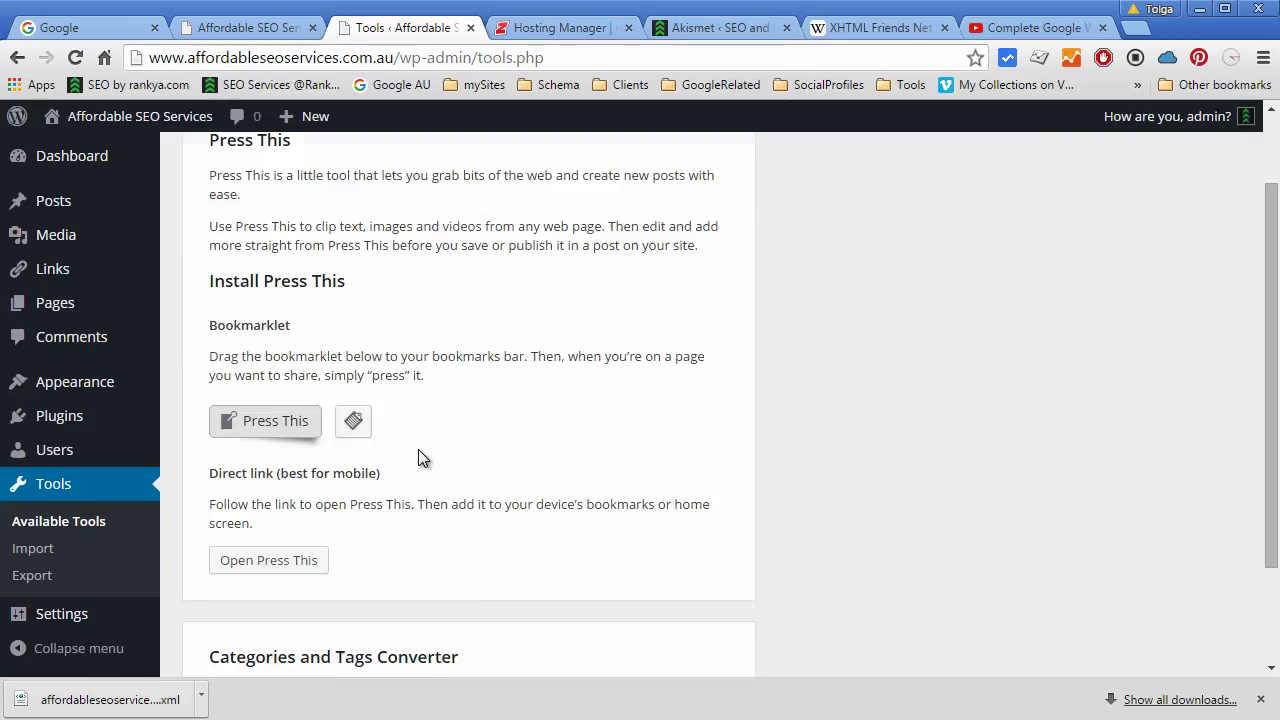
scroll(420, 457, "down", 1)
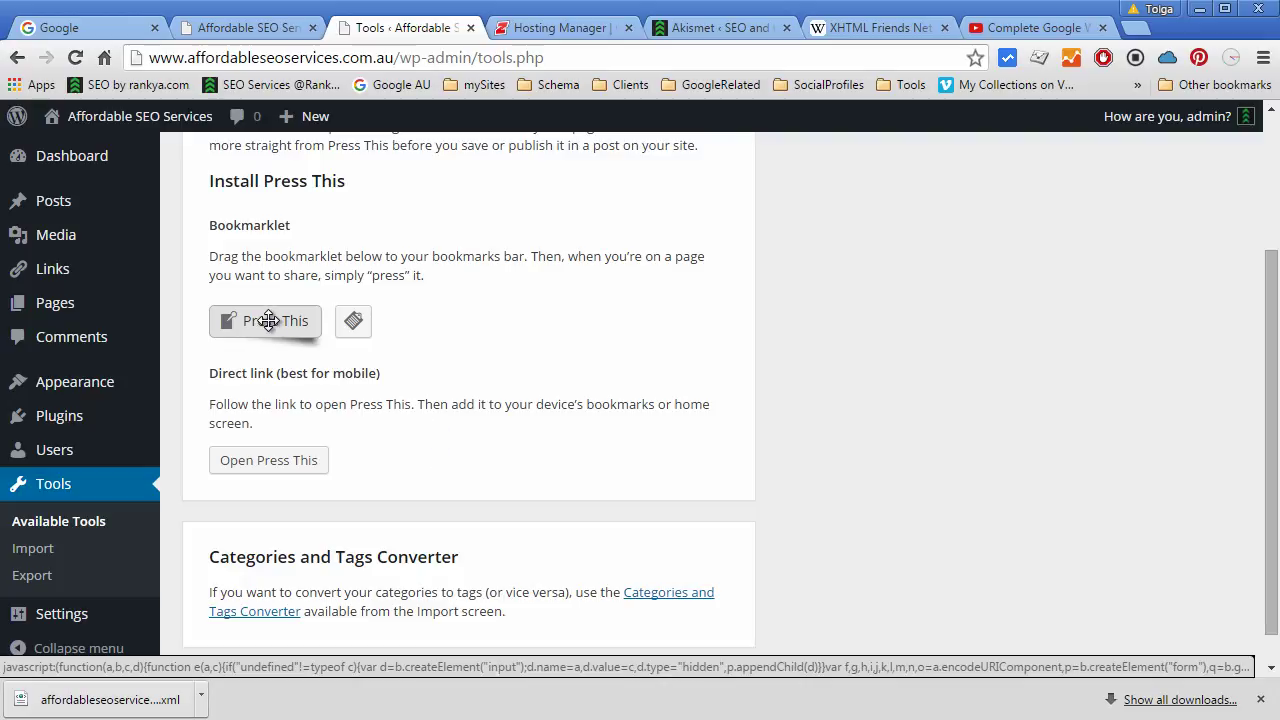
mouse_move(264, 320)
left_mouse_down()
mouse_move(266, 280)
mouse_move(211, 71)
mouse_move(194, 82)
mouse_move(261, 313)
left_mouse_up()
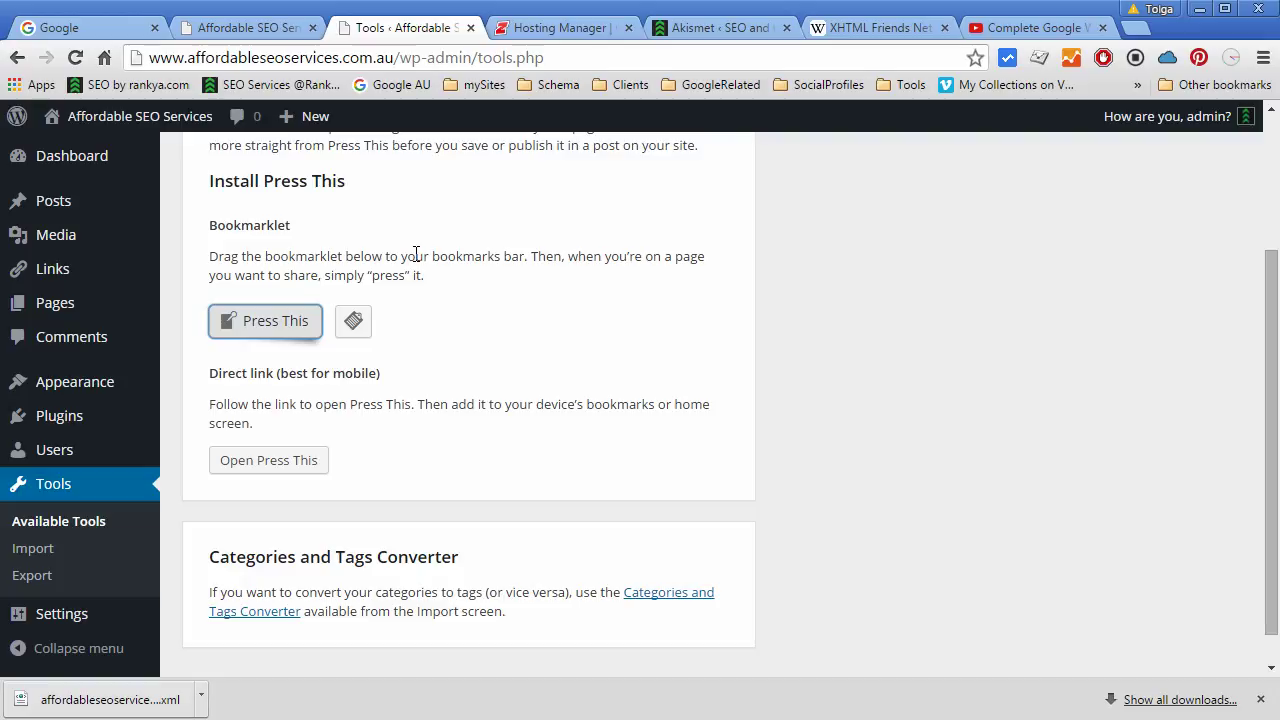
double_click(275, 558)
left_click_drag(332, 557, 483, 556)
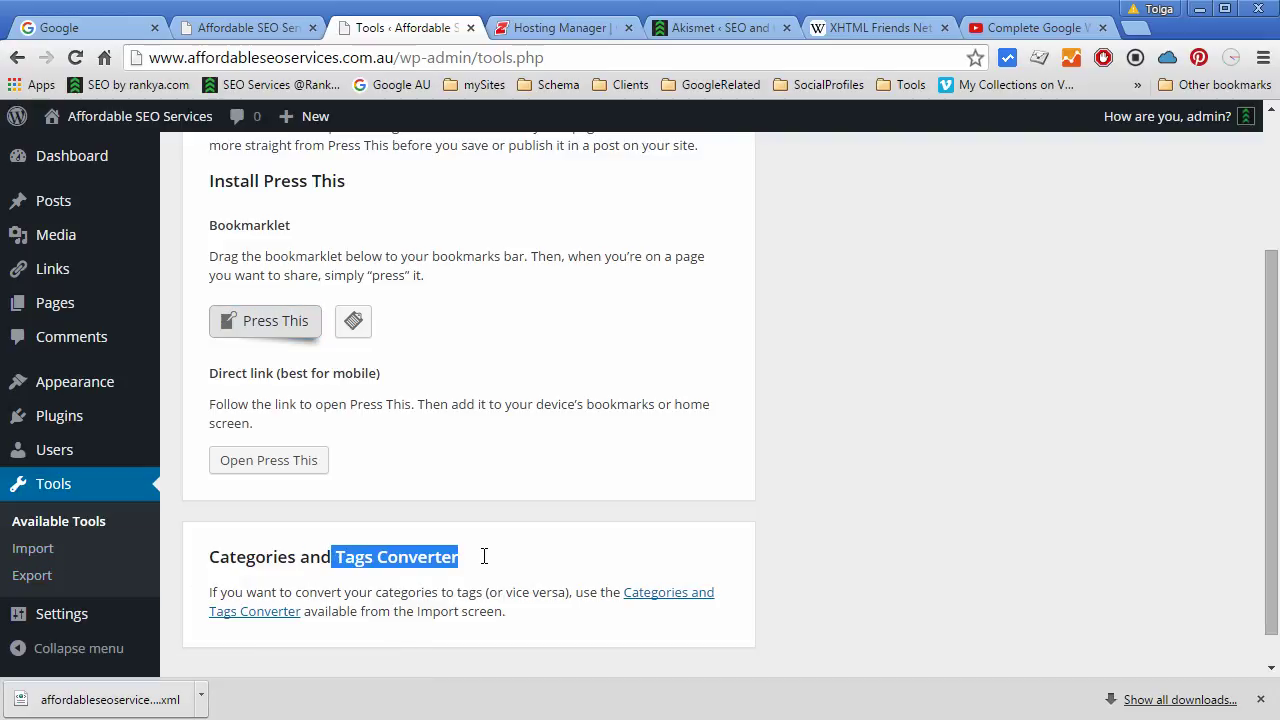
left_click(400, 585)
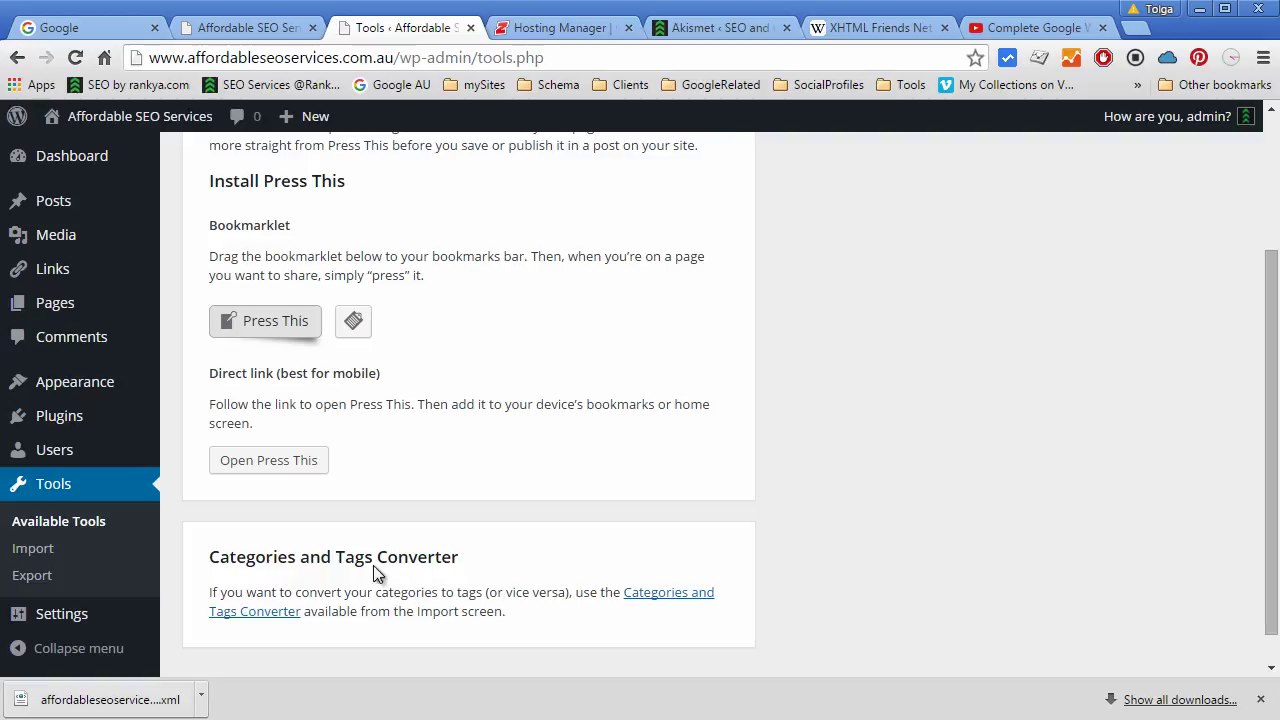
Step: Download an All content XML export file from Tools > Export
left_click(47, 574)
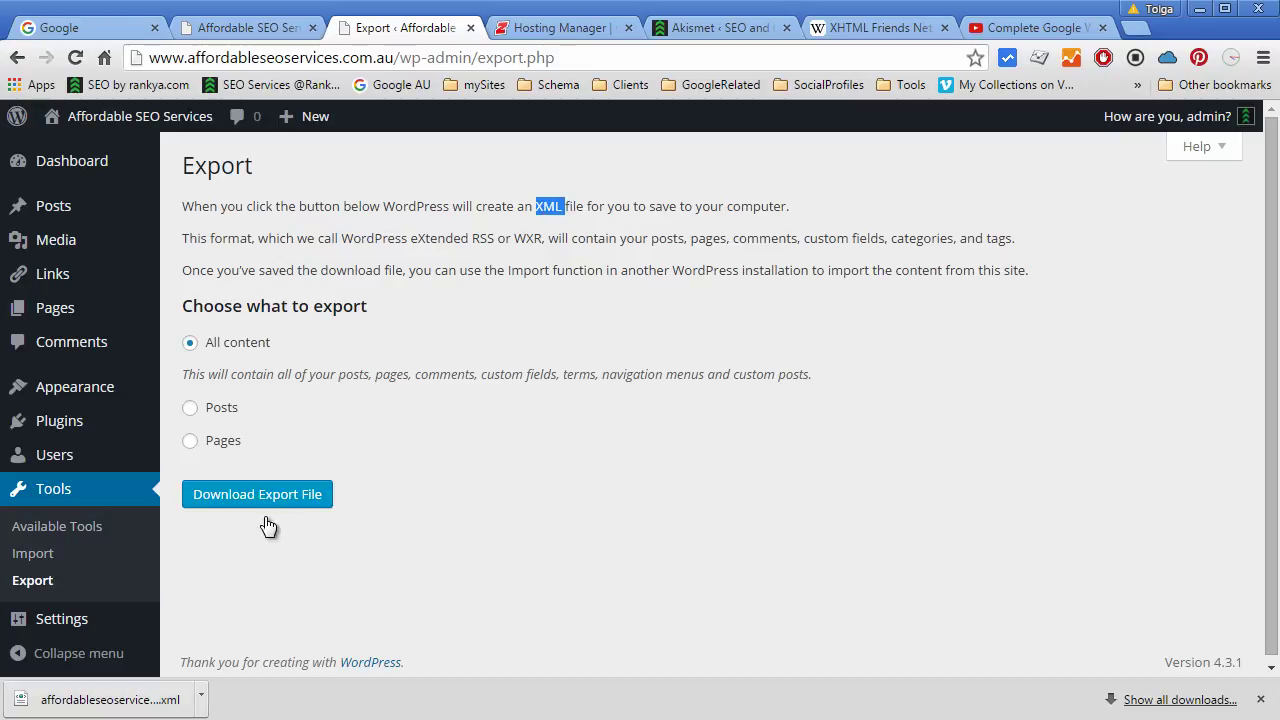
left_click(237, 506)
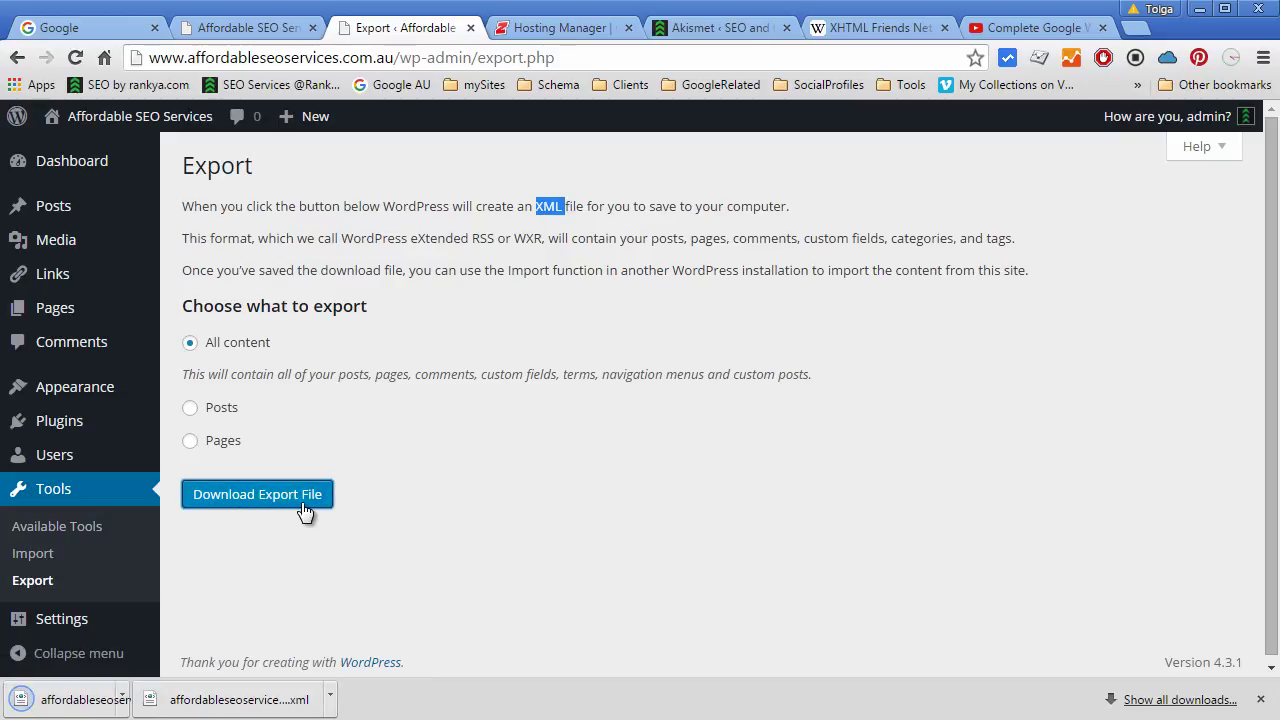
left_click(464, 517)
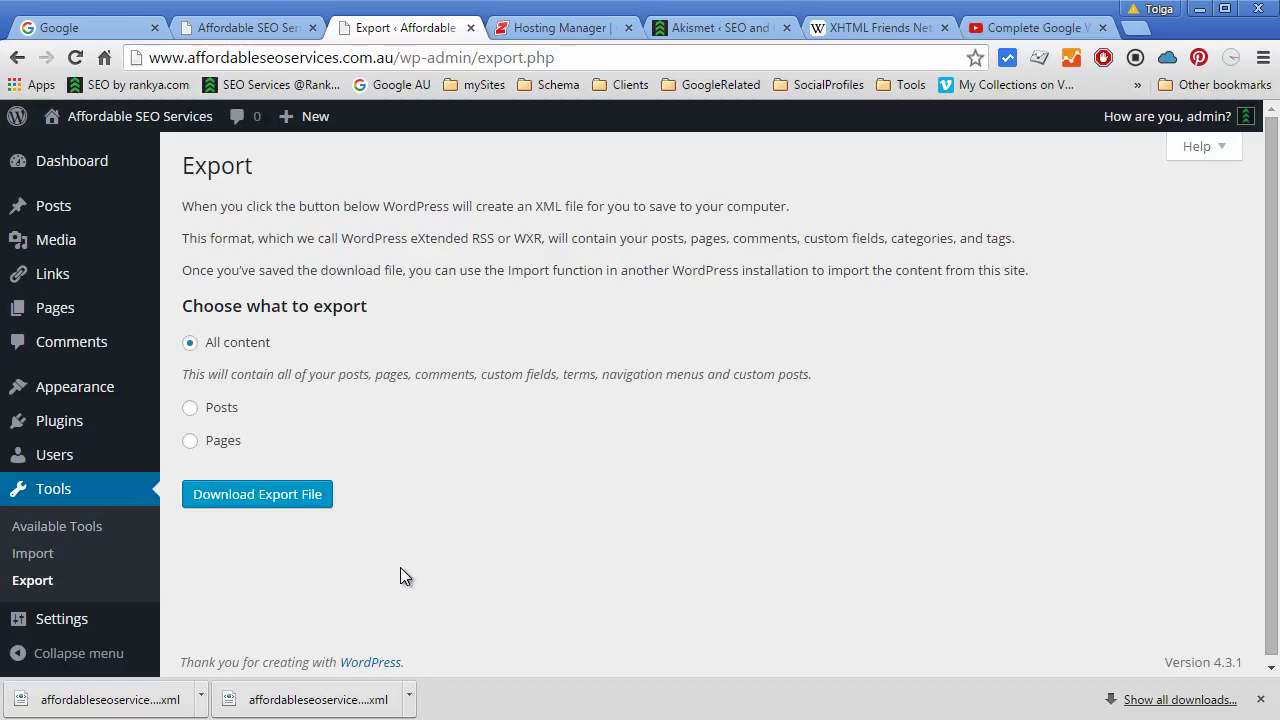
Step: Install and open the WordPress importer from Tools > Import to reach the WXR upload form
left_click(44, 562)
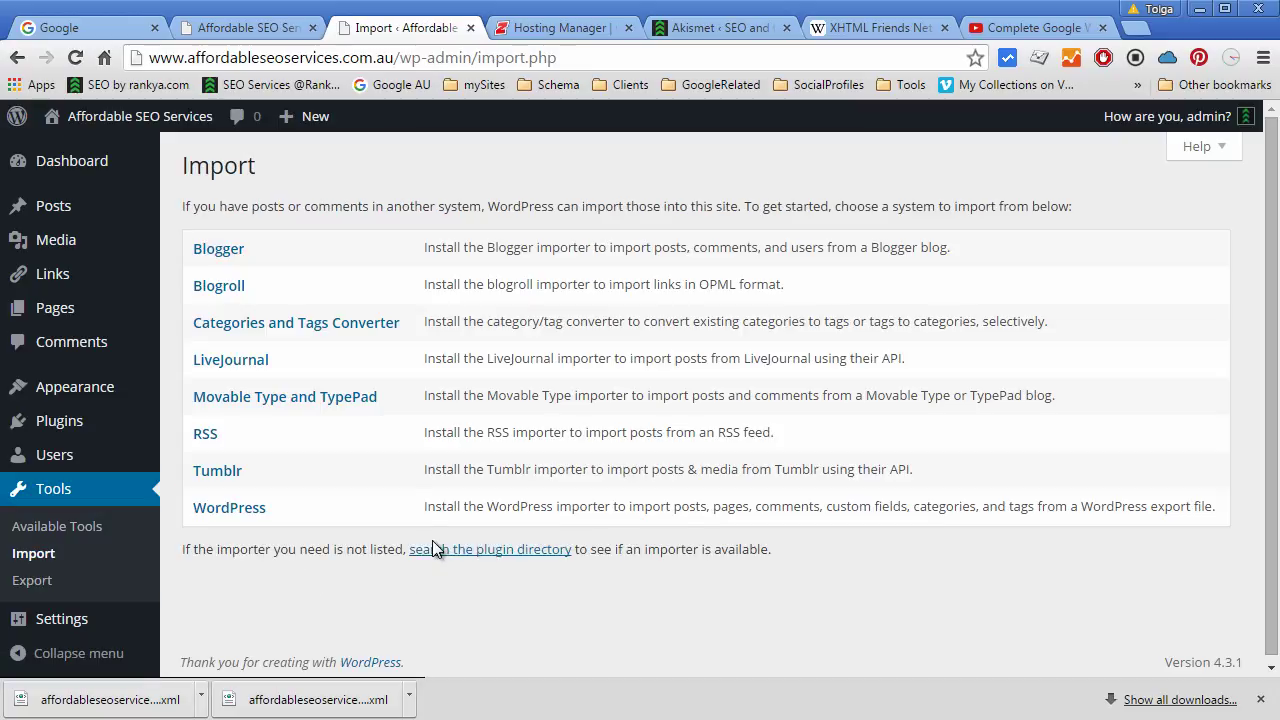
left_click(212, 508)
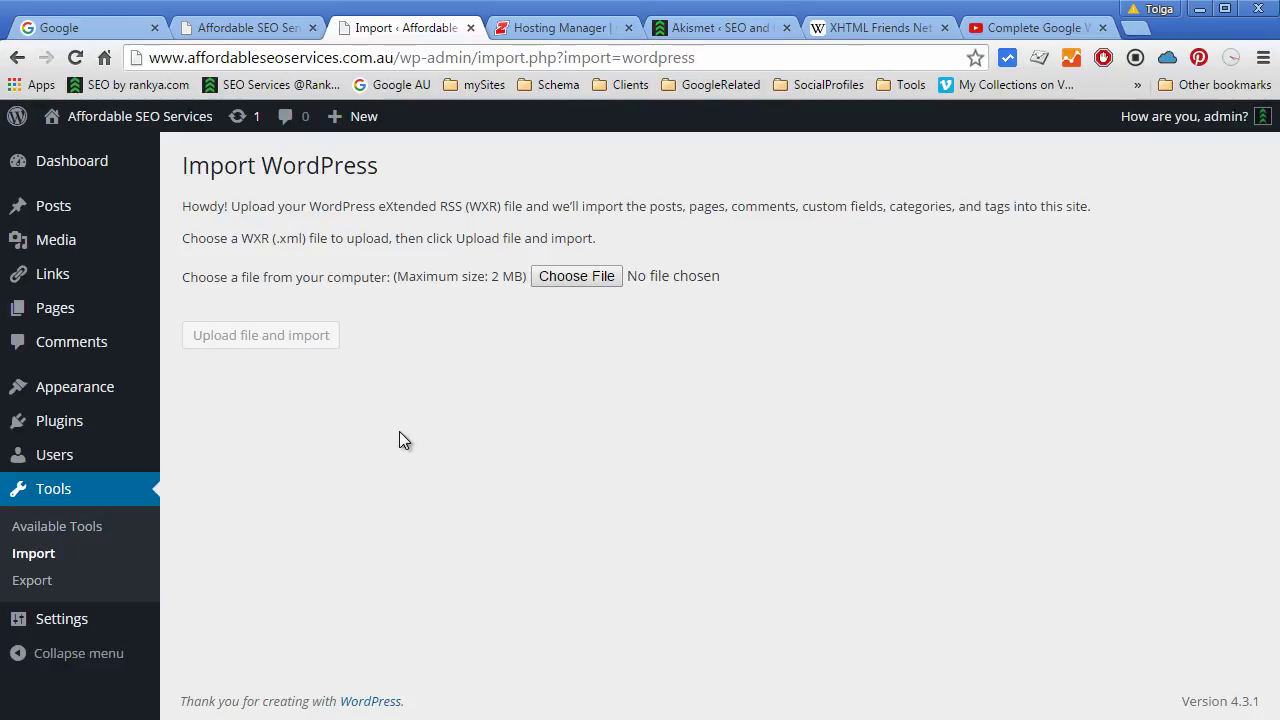
Step: Switch to the hosting account's cPanel File Manager listing the home folder with public_html
left_click(577, 33)
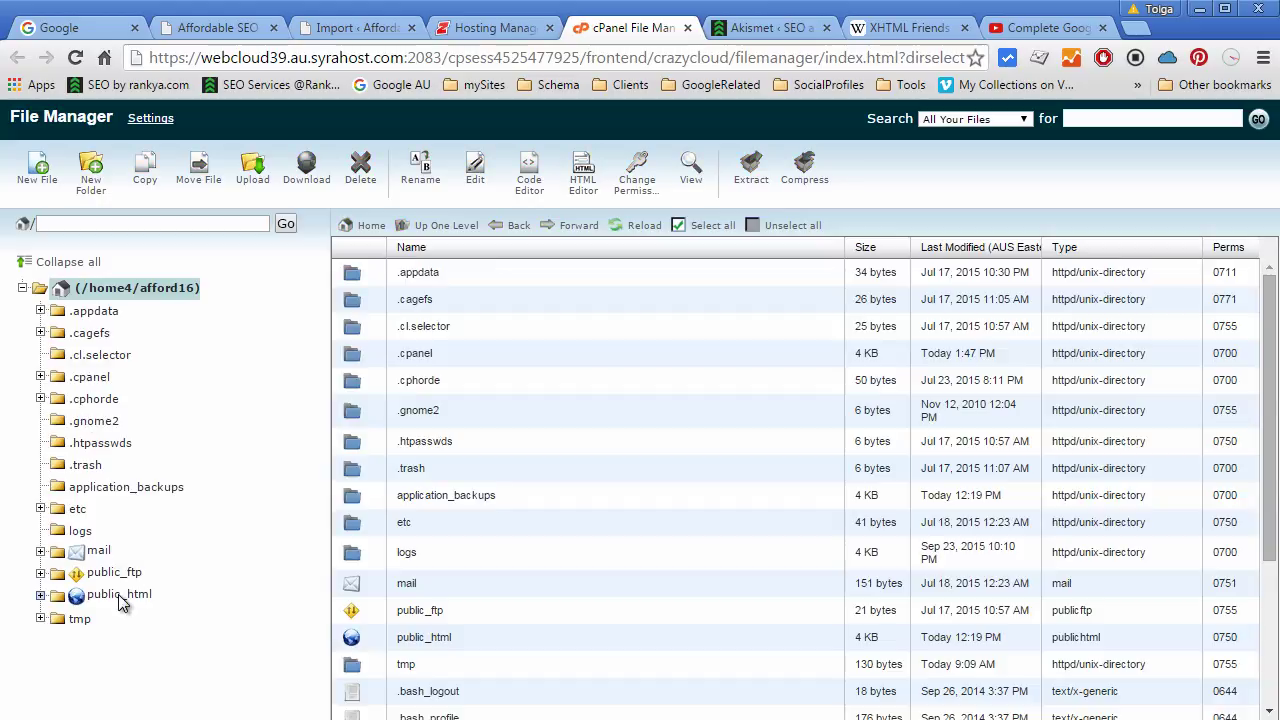
Step: Browse to public_html/wp-content/uploads/2015/09 to list the nine uploaded .jpg images and resized copies
left_click(120, 595)
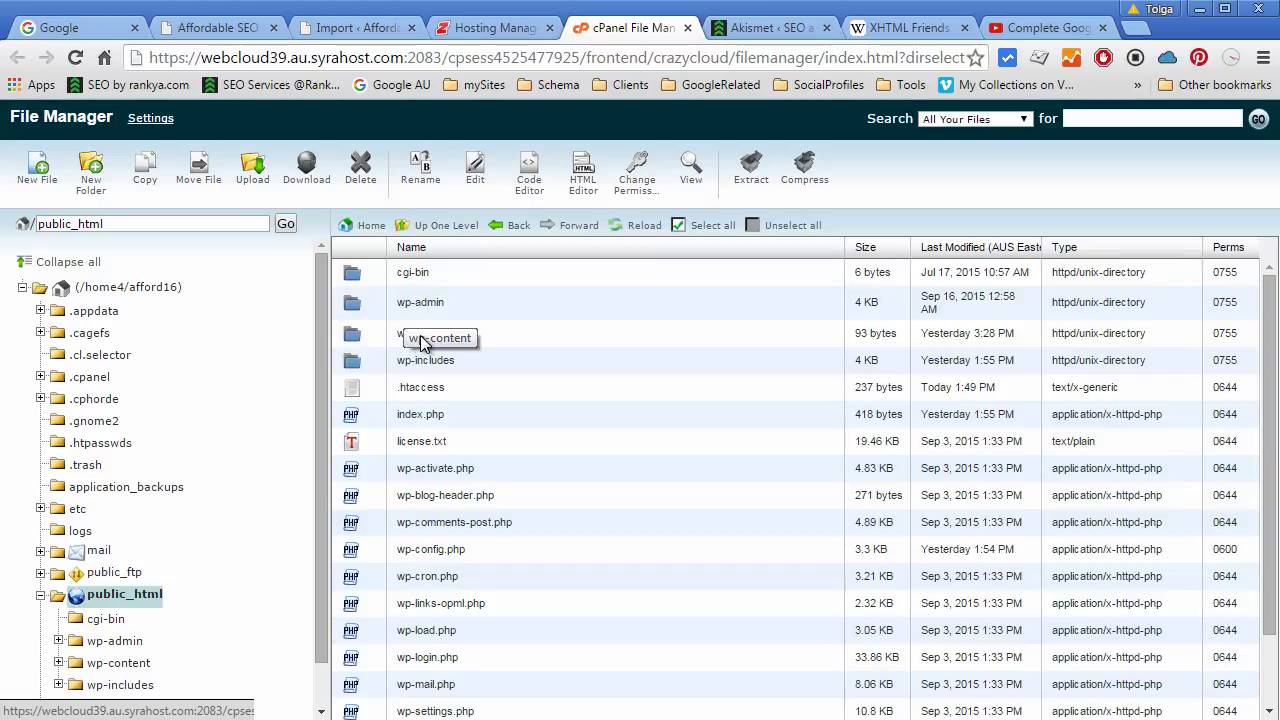
double_click(362, 345)
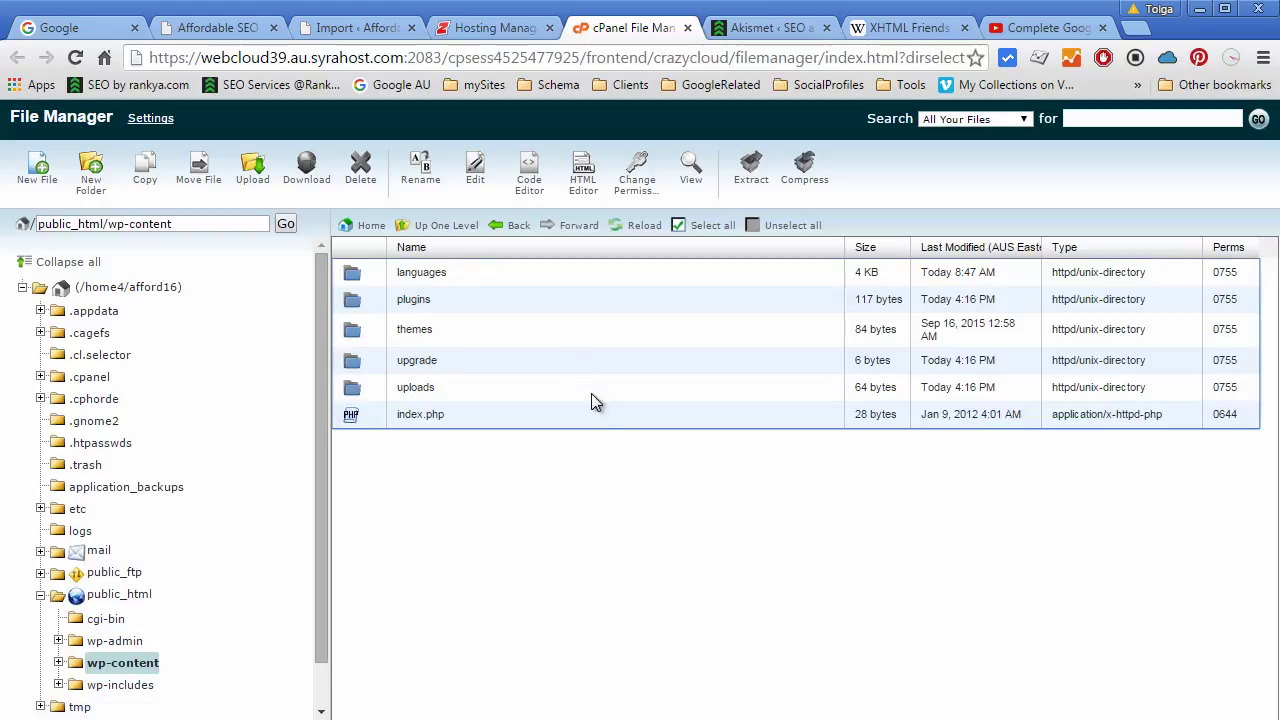
double_click(362, 398)
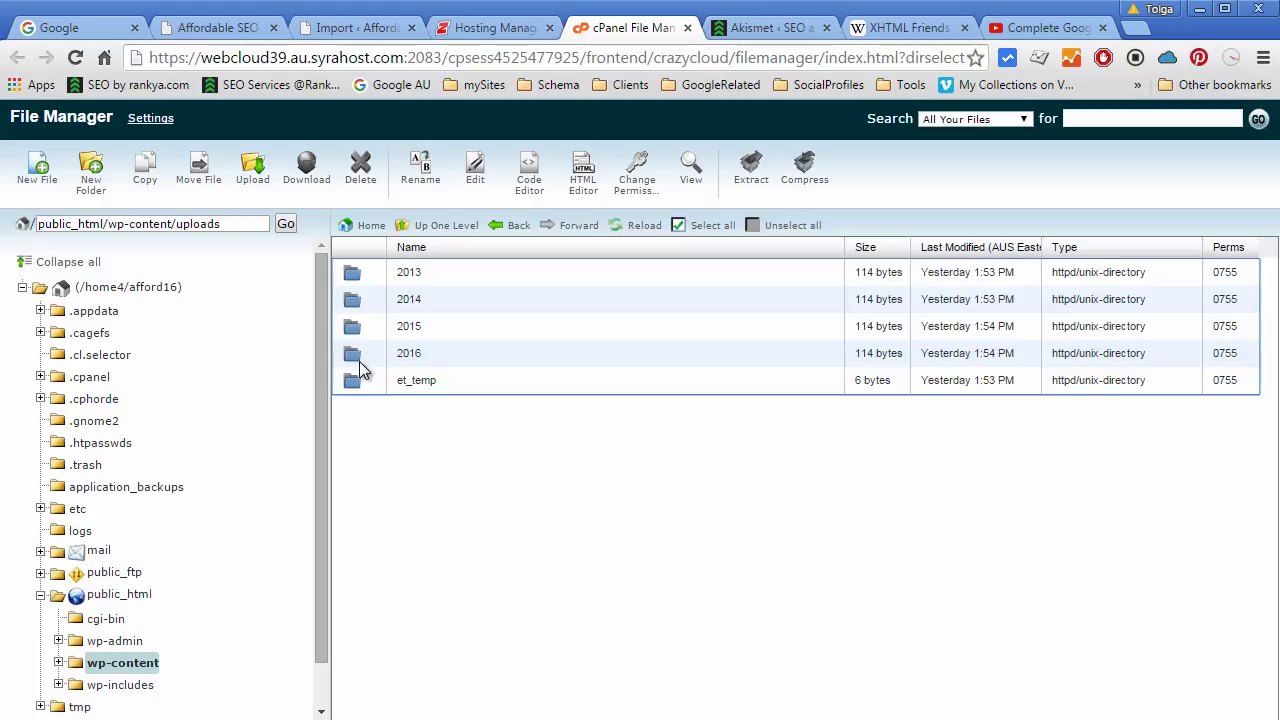
double_click(358, 326)
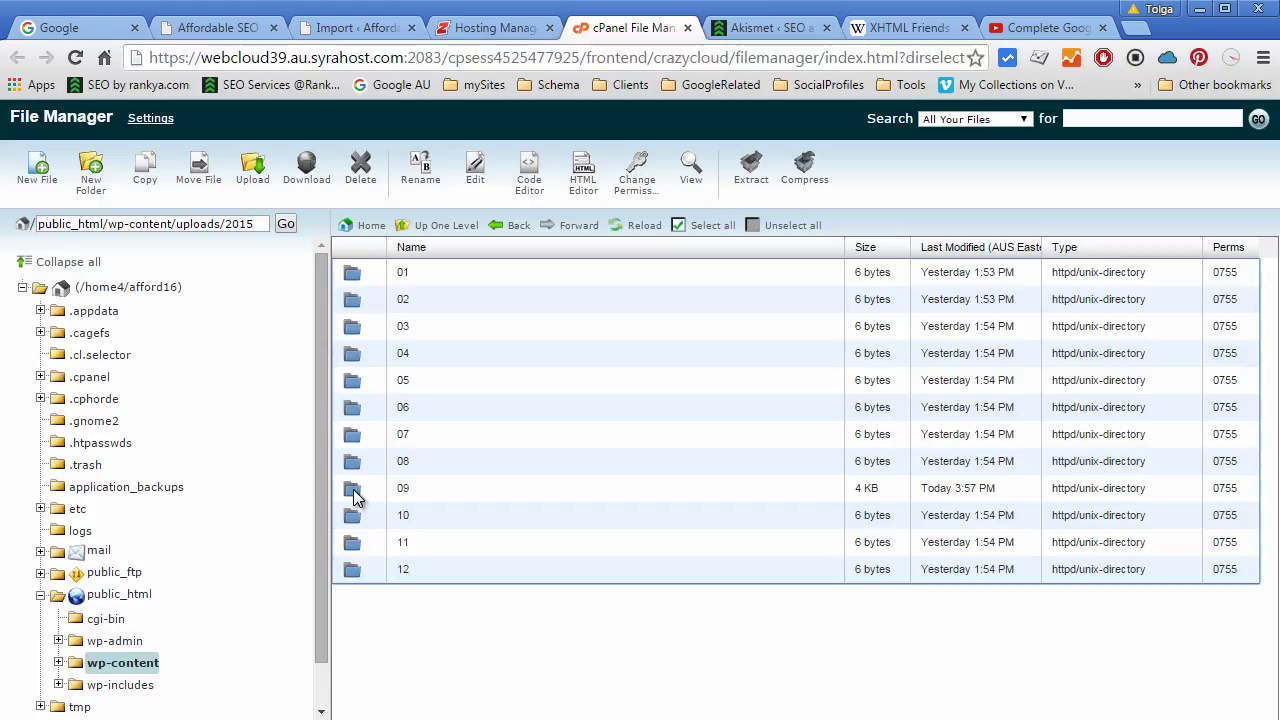
double_click(355, 497)
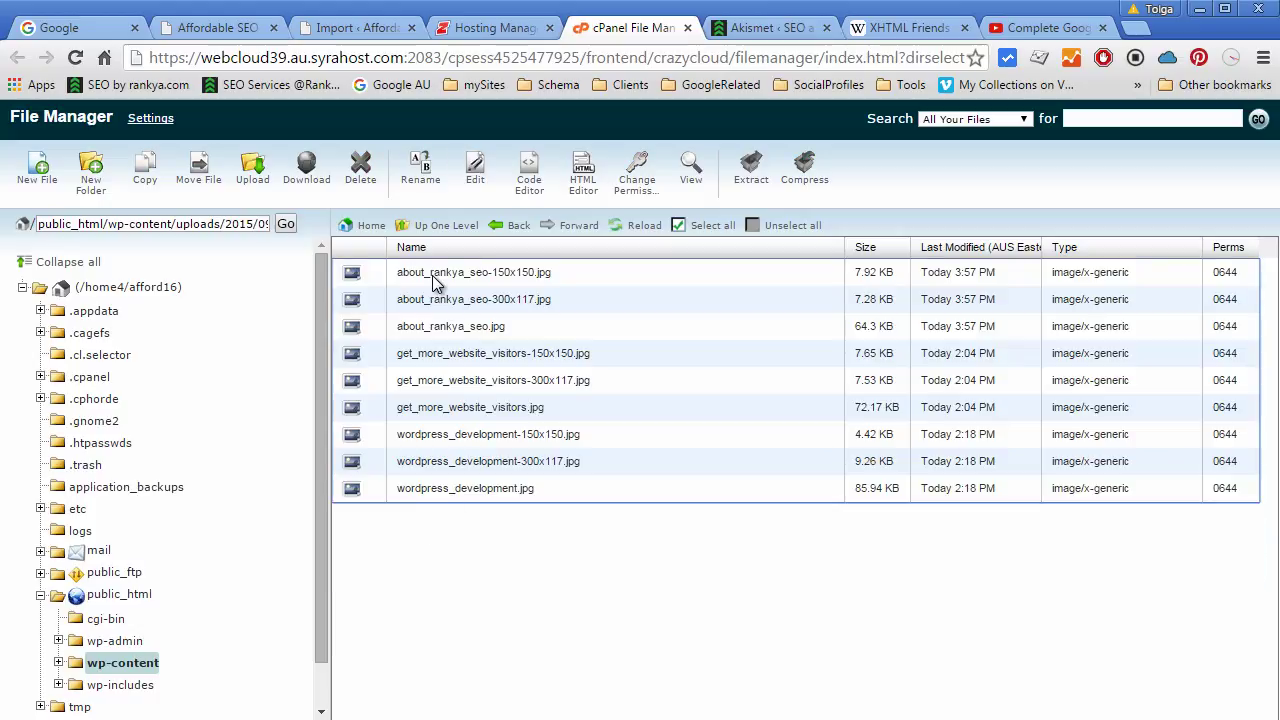